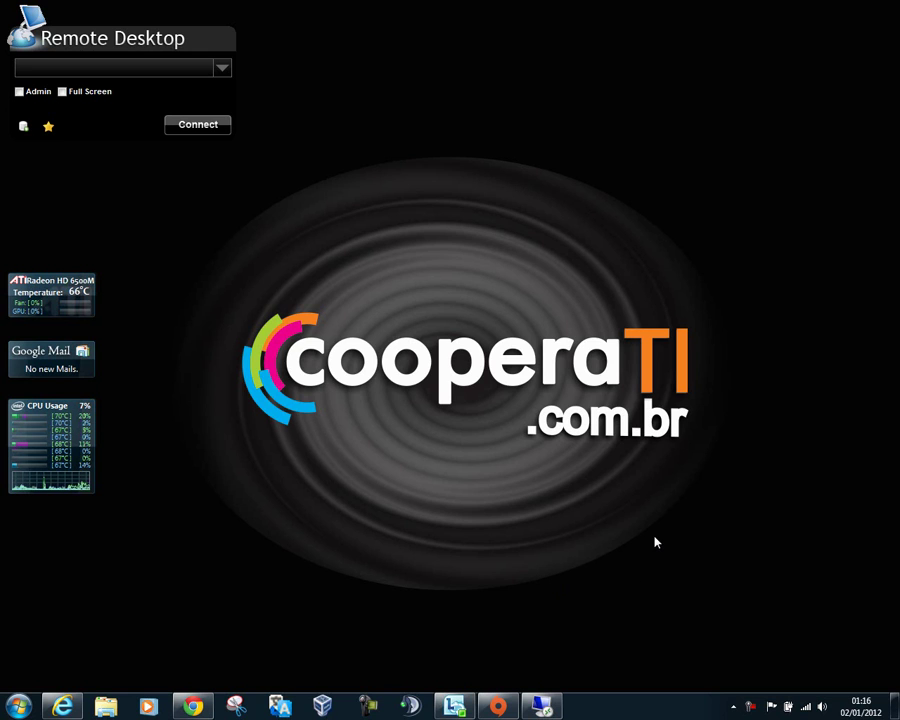
Step: In the remote VMM session, check the product version under Help > About and close it
{"action": "left_click", "coordinate": [542, 706]}
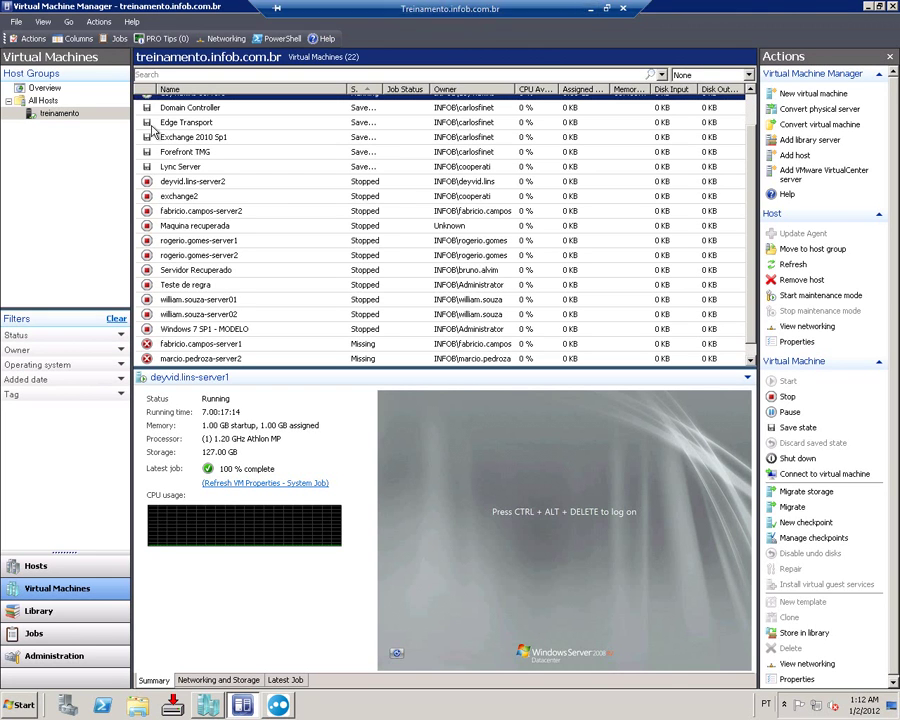
{"action": "left_click", "coordinate": [131, 21]}
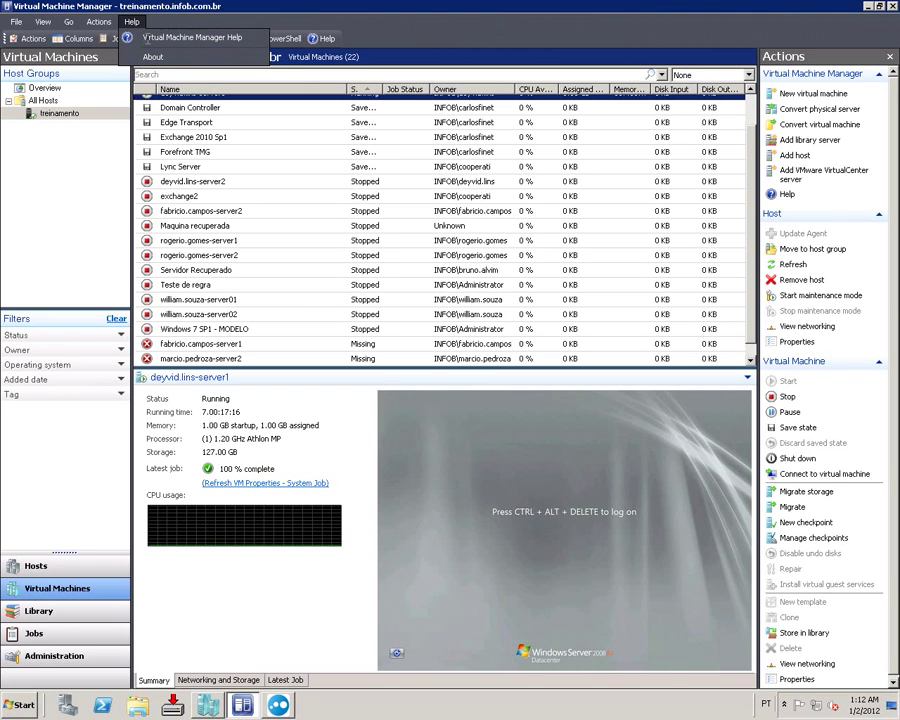
{"action": "left_click", "coordinate": [191, 118]}
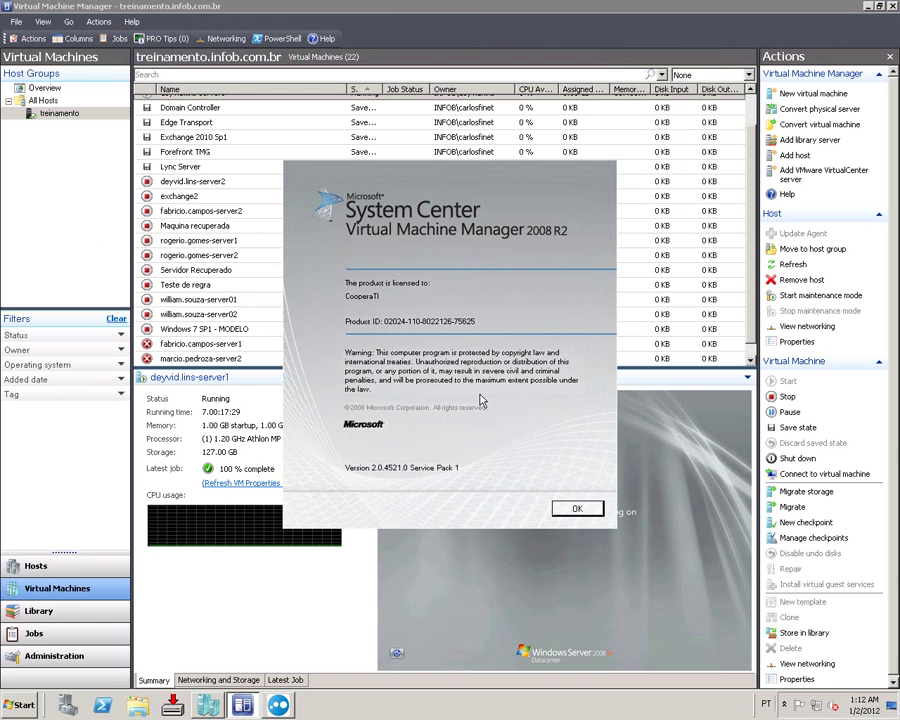
{"action": "left_click", "coordinate": [594, 509]}
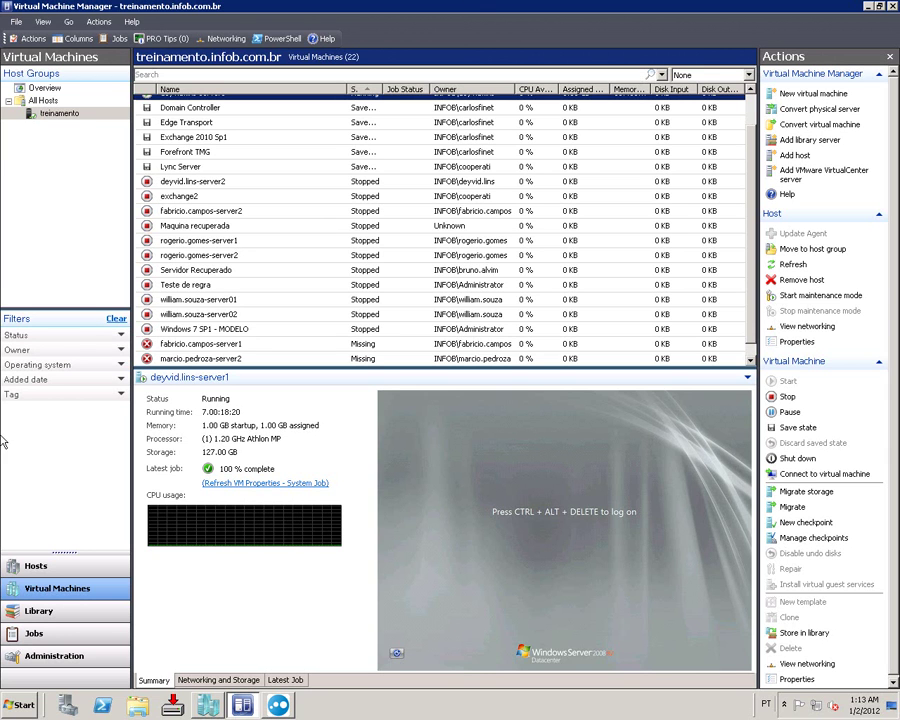
{"action": "scroll", "coordinate": [449, 210], "scroll_direction": "up", "scroll_amount": 1}
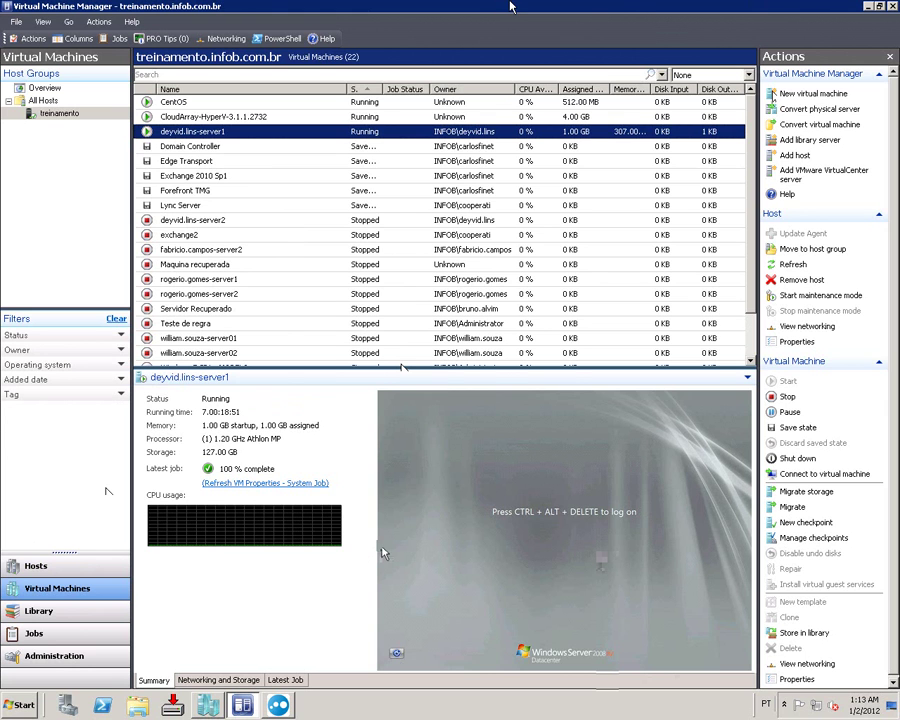
Step: Bring up the portal login in Internet Explorer and autofill the administrator's username and saved password
{"action": "left_click", "coordinate": [413, 8]}
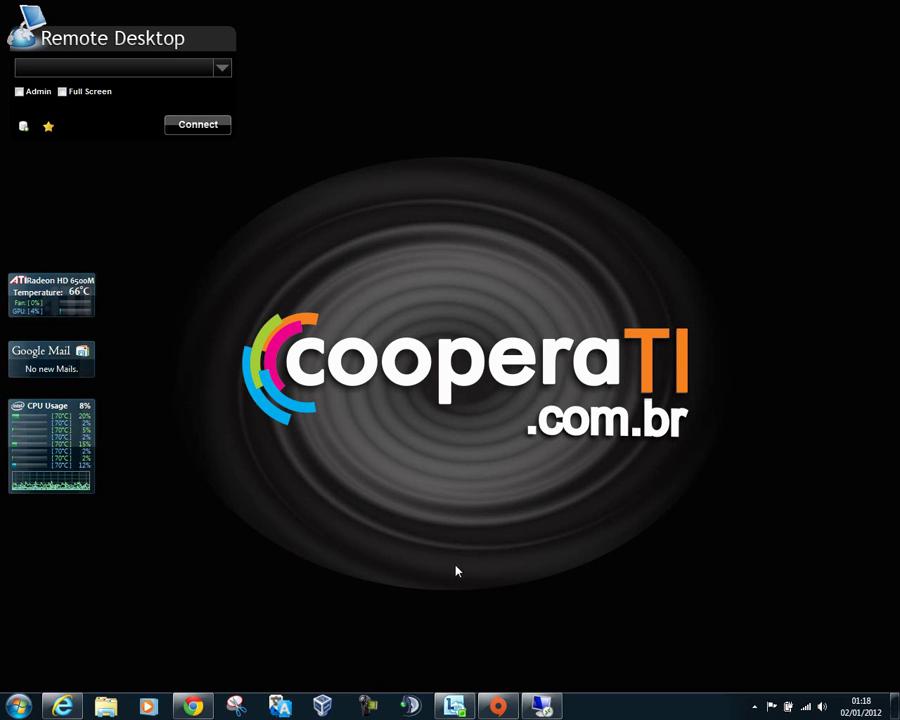
{"action": "left_click", "coordinate": [78, 705]}
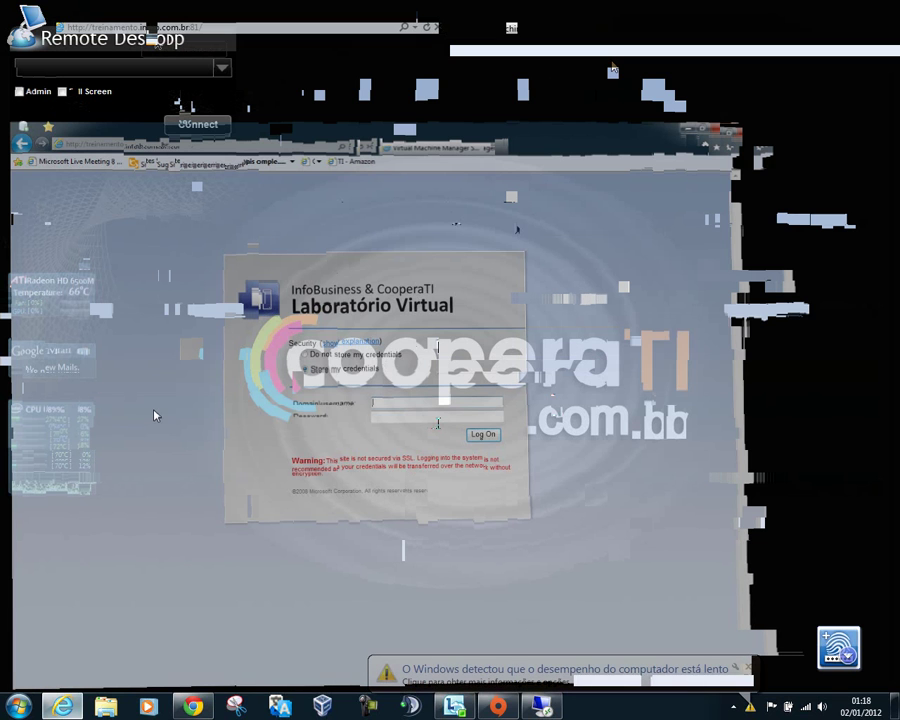
{"action": "type", "text": "info"}
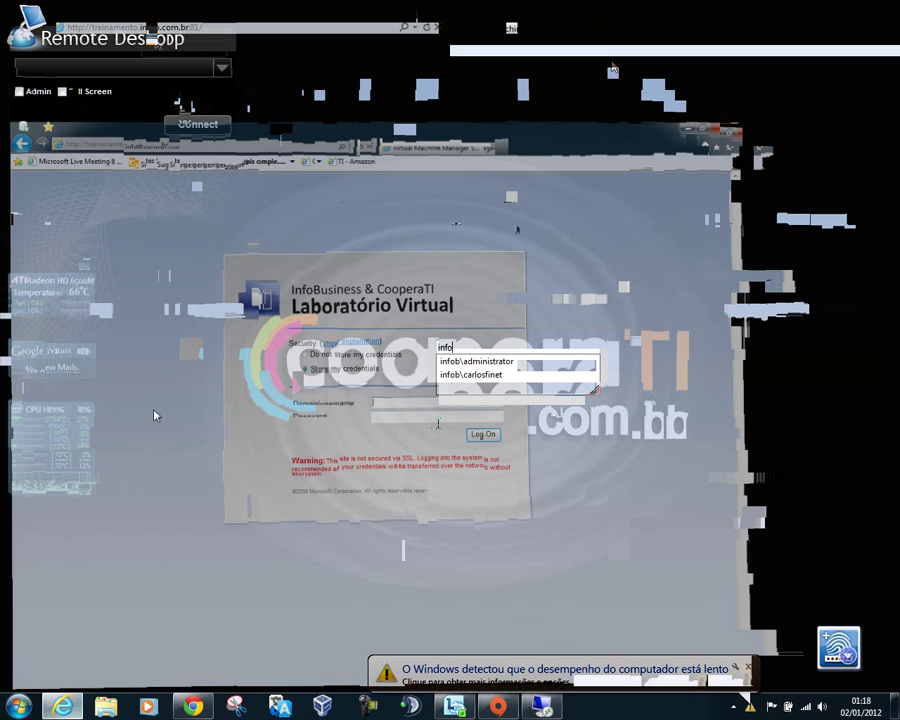
{"action": "key", "text": "Down"}
{"action": "key", "text": "Return"}
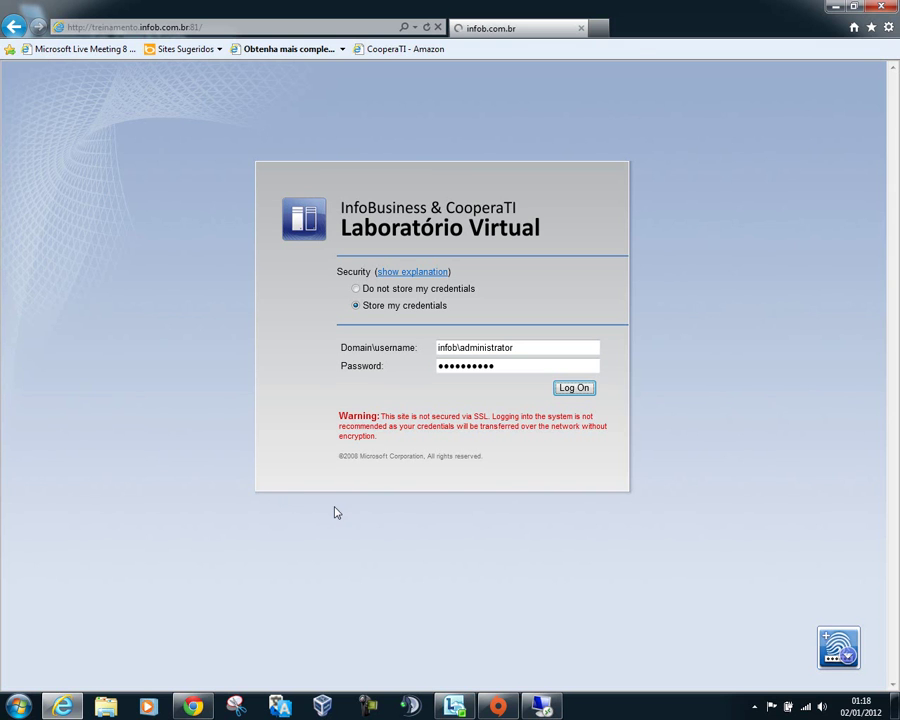
{"action": "left_click", "coordinate": [548, 703]}
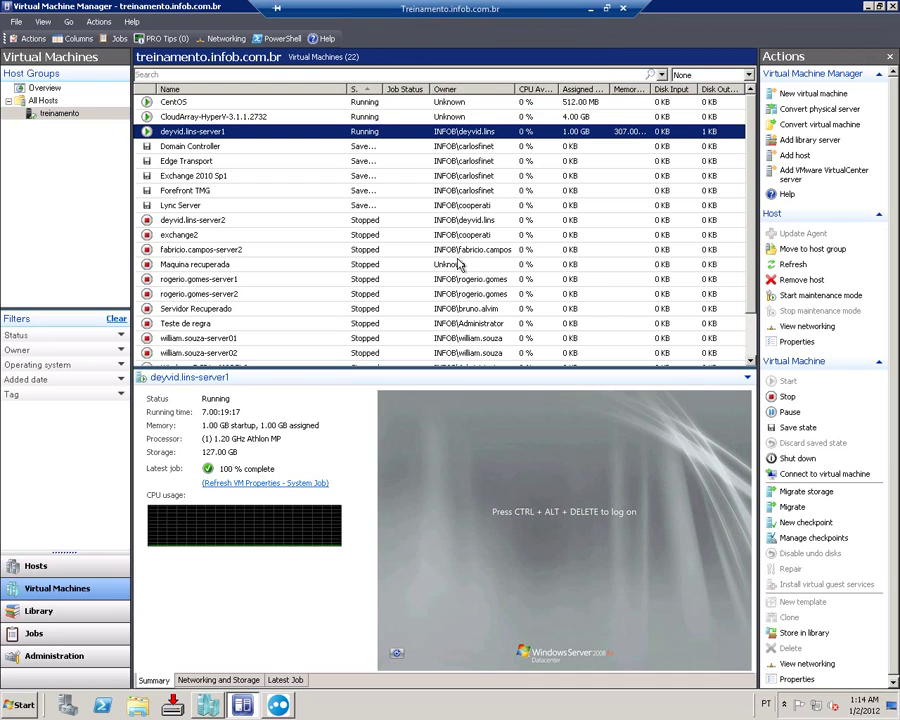
Step: Sign in to the portal, browse Library and Computers, and try Thumbnail and List views
{"action": "left_click", "coordinate": [589, 8]}
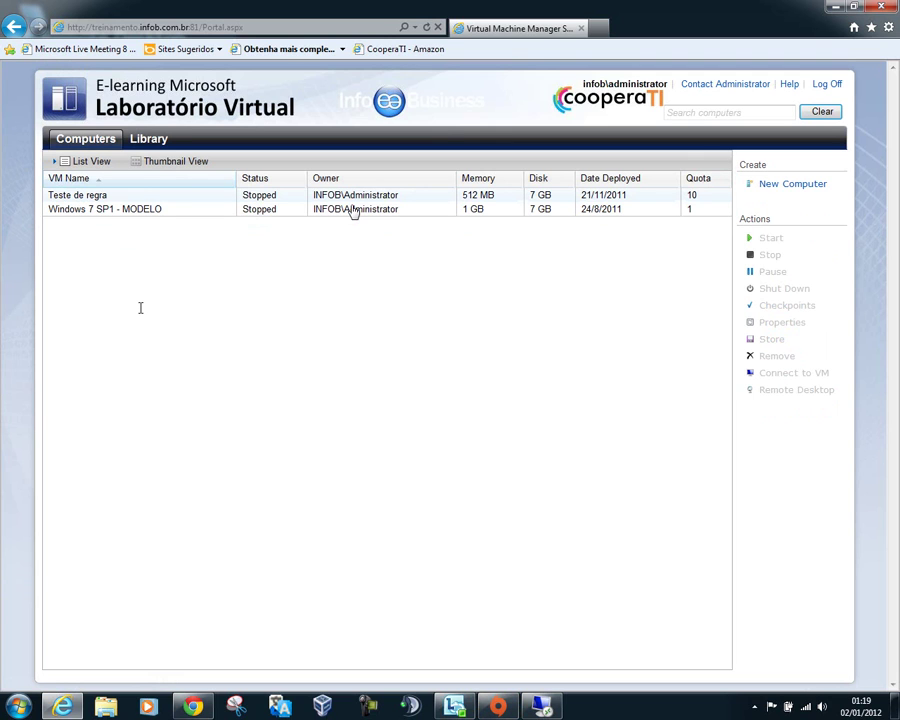
{"action": "left_click", "coordinate": [152, 140]}
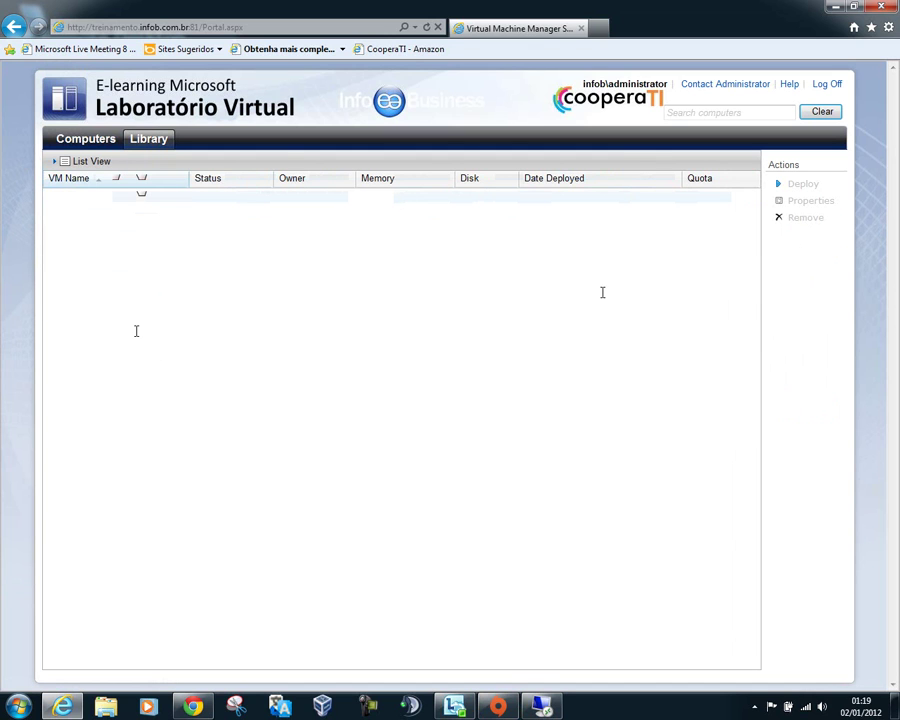
{"action": "left_click", "coordinate": [74, 140]}
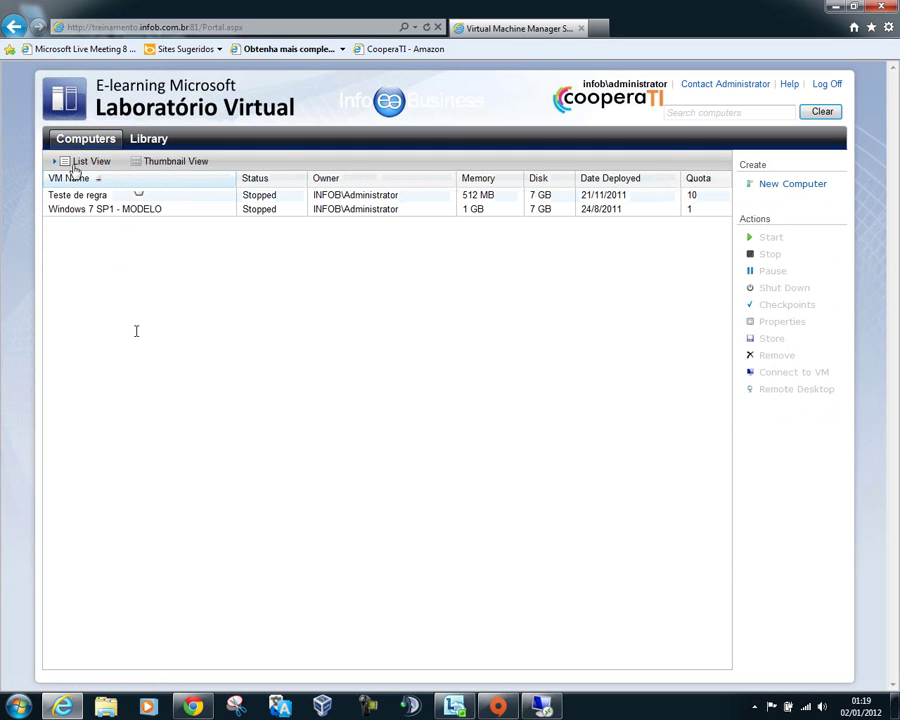
{"action": "left_click", "coordinate": [172, 161]}
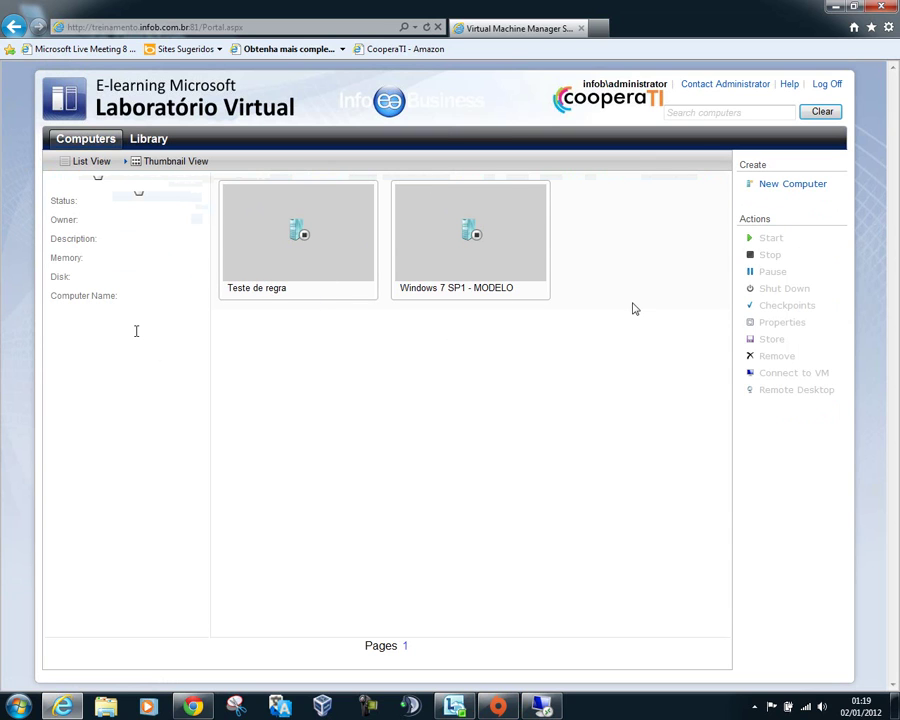
{"action": "left_click", "coordinate": [100, 165]}
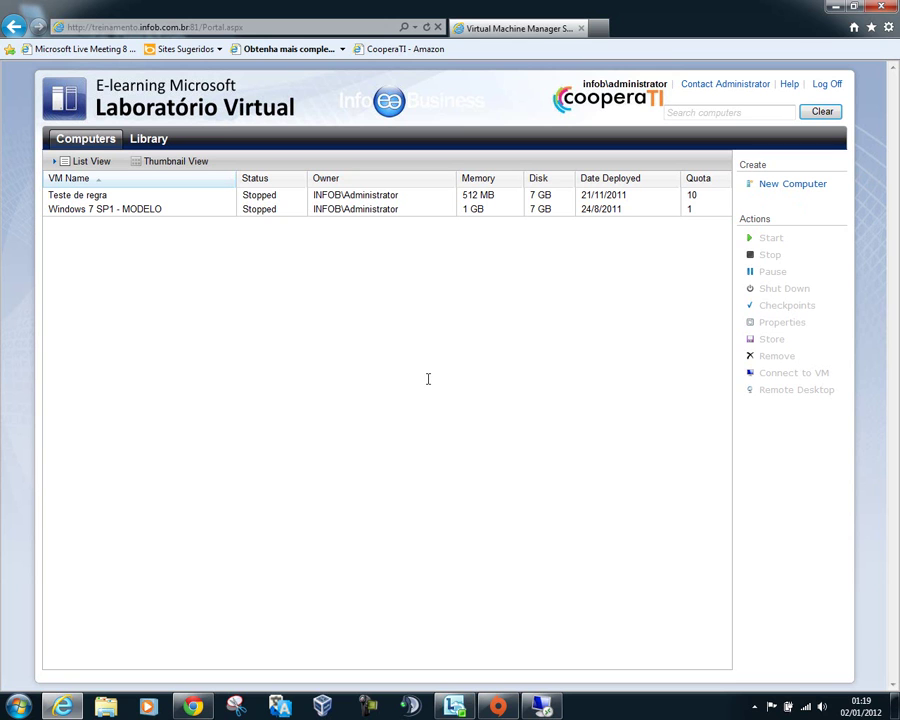
{"action": "left_click", "coordinate": [541, 706]}
{"action": "left_click", "coordinate": [541, 706]}
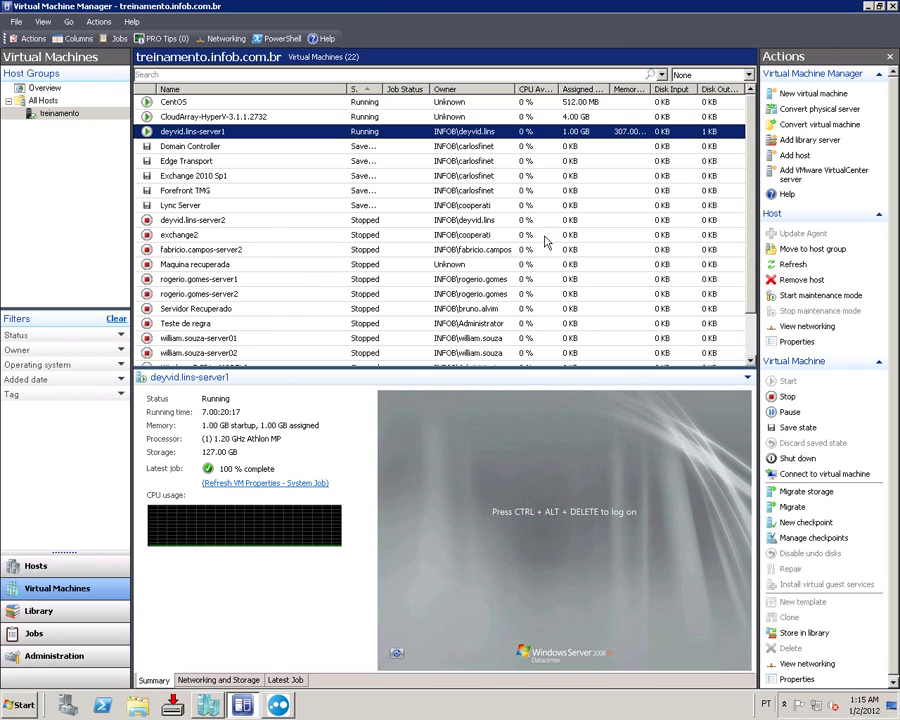
Step: Open the running Windows Server VM's owner picker and list all domain users and groups
{"action": "right_click", "coordinate": [473, 238]}
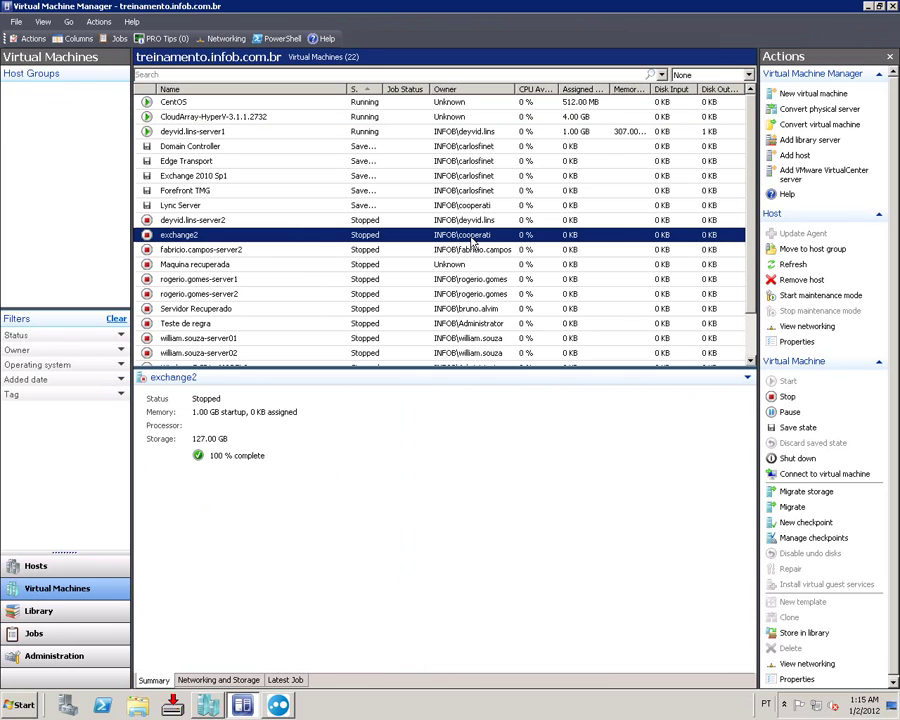
{"action": "left_click", "coordinate": [240, 132]}
{"action": "right_click", "coordinate": [240, 132]}
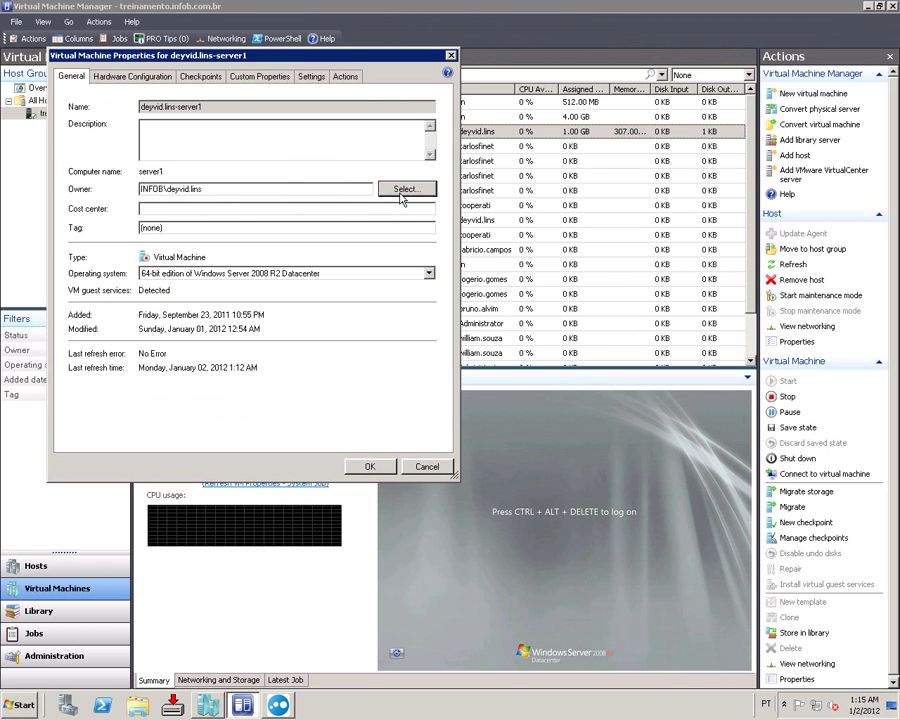
{"action": "left_click", "coordinate": [404, 188]}
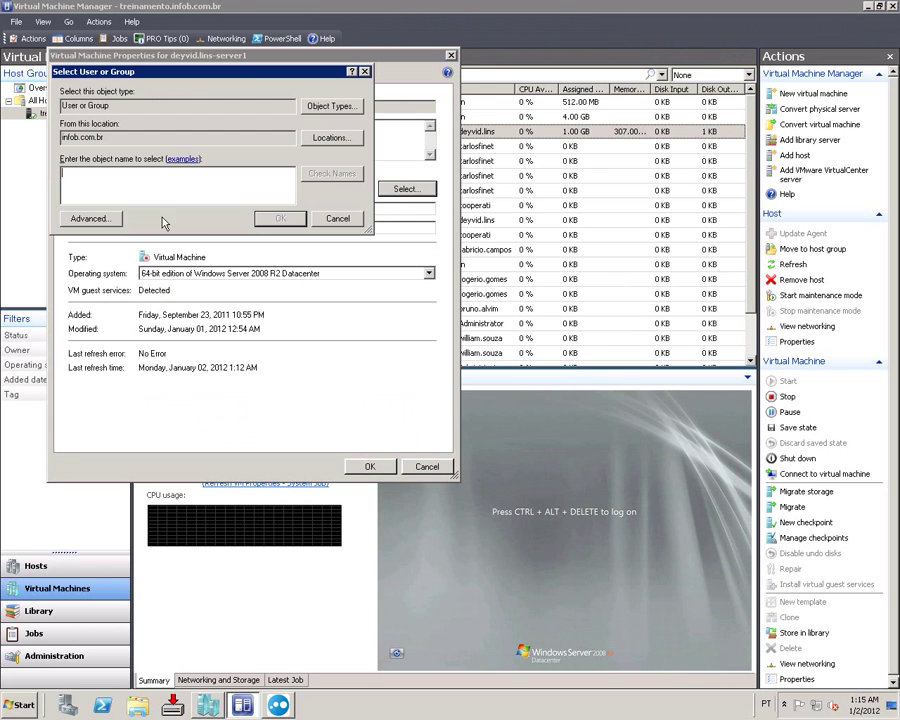
{"action": "left_click", "coordinate": [90, 218]}
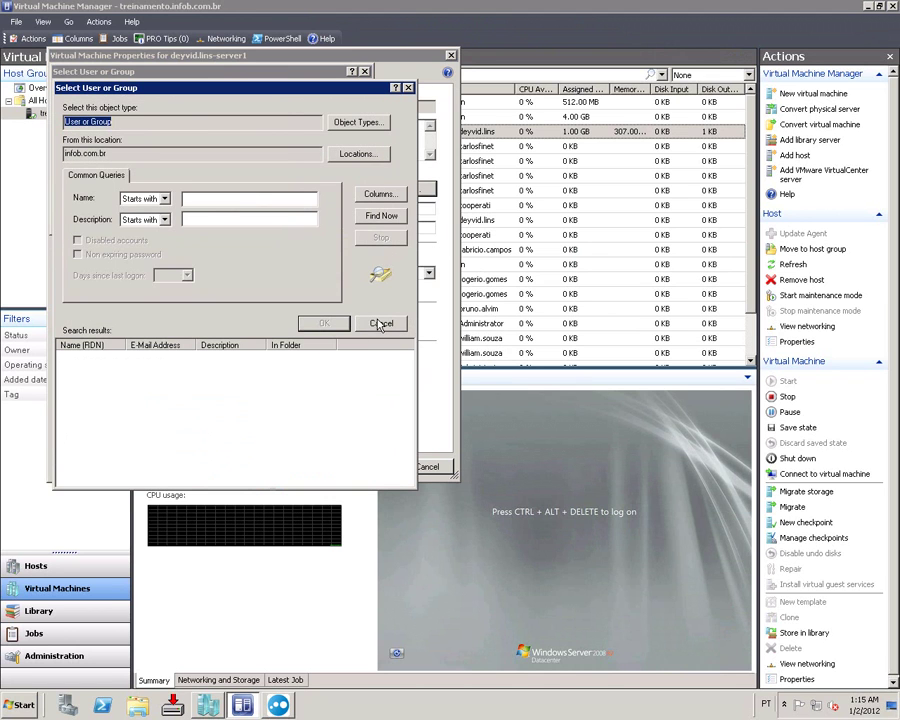
{"action": "left_click", "coordinate": [381, 216]}
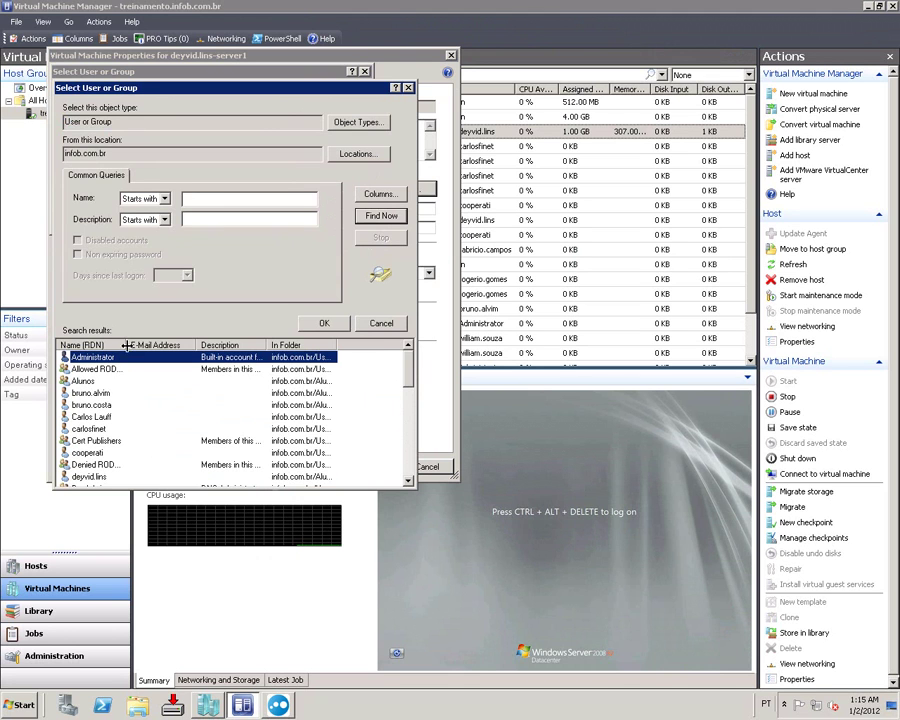
{"action": "left_click_drag", "start_coordinate": [128, 350], "coordinate": [183, 350]}
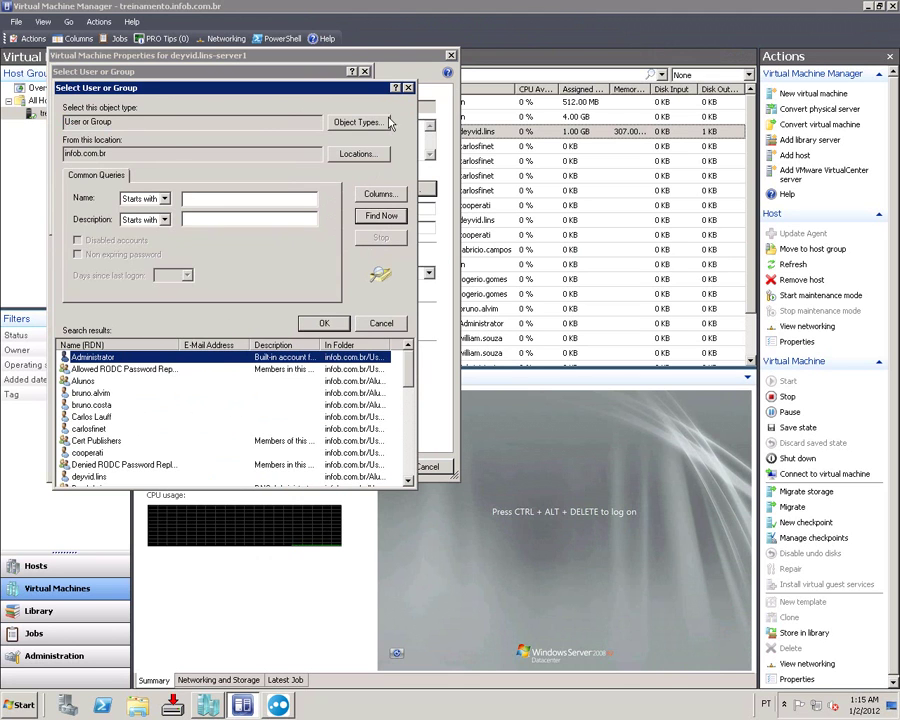
Step: Restrict the search to Groups and choose Domain Admins as the VM owner
{"action": "left_click", "coordinate": [358, 121]}
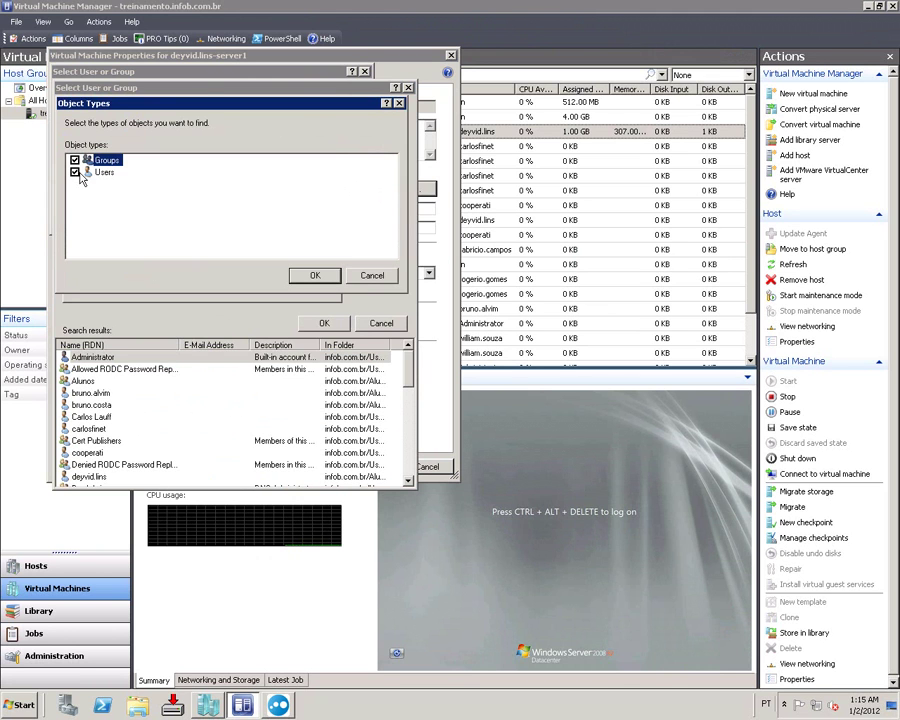
{"action": "left_click", "coordinate": [315, 276]}
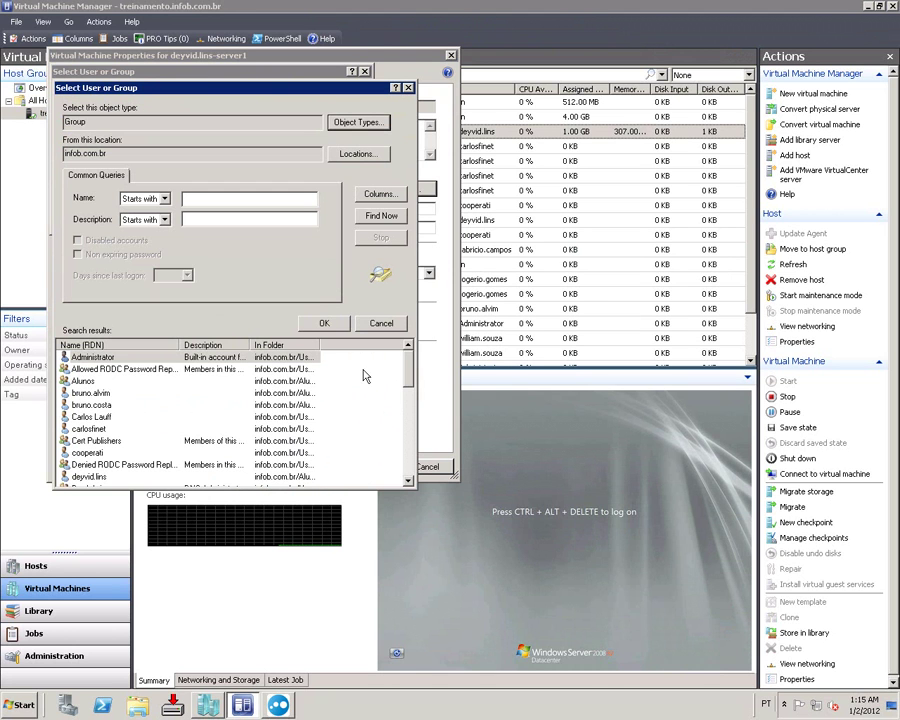
{"action": "scroll", "coordinate": [408, 401], "scroll_direction": "down", "scroll_amount": 2}
{"action": "scroll", "coordinate": [408, 401], "scroll_direction": "down", "scroll_amount": 1}
{"action": "left_click", "coordinate": [125, 420]}
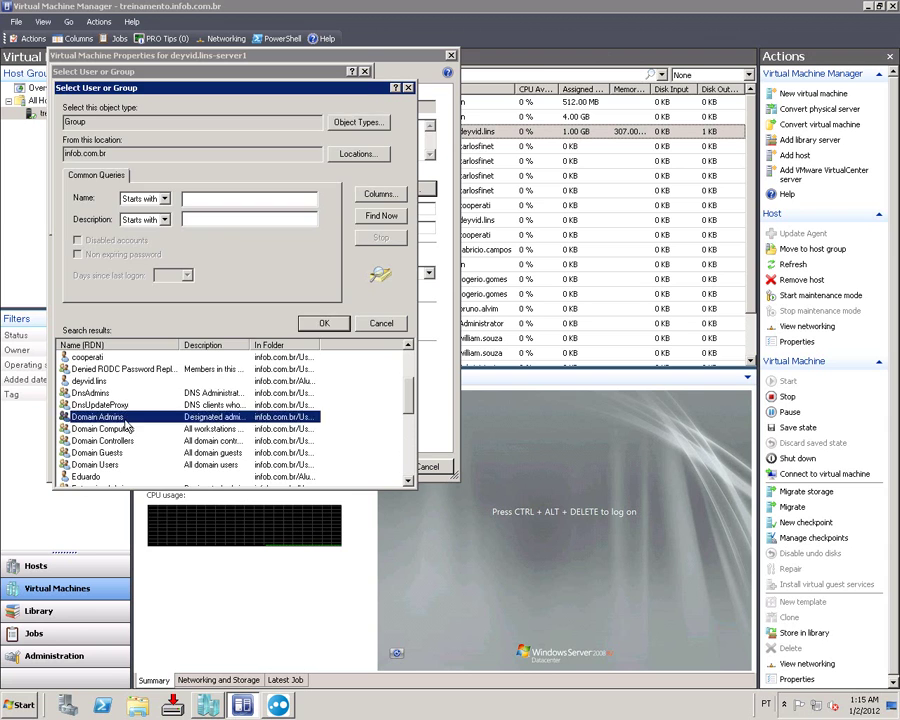
{"action": "double_click", "coordinate": [125, 425]}
{"action": "left_click", "coordinate": [284, 217]}
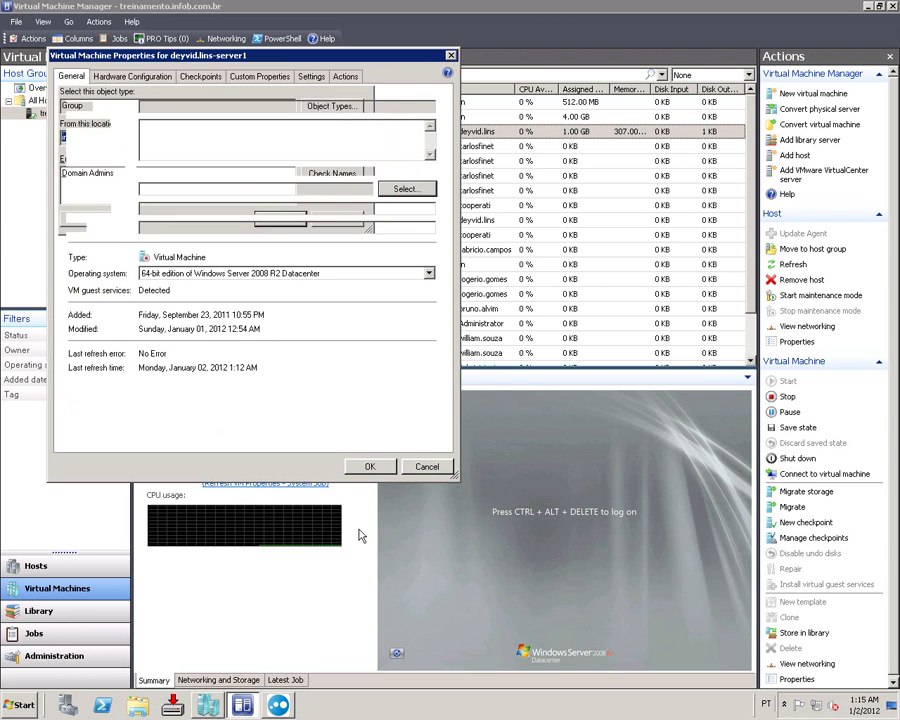
Step: Save Domain Admins as owner and dismiss the repeated missing user-role warnings
{"action": "left_click", "coordinate": [369, 466]}
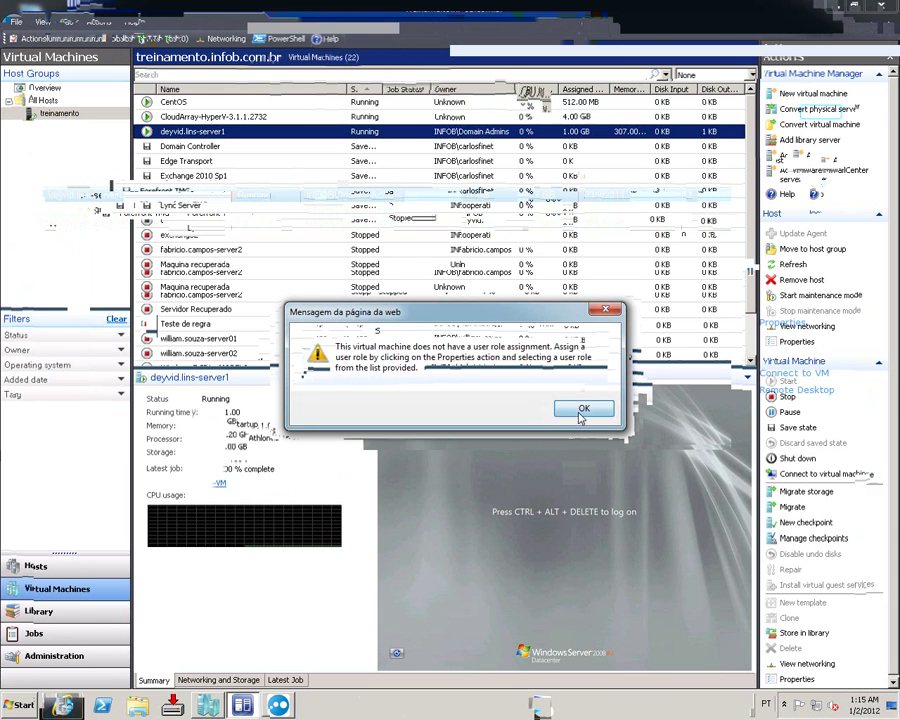
{"action": "left_click", "coordinate": [581, 412]}
{"action": "left_click", "coordinate": [581, 408]}
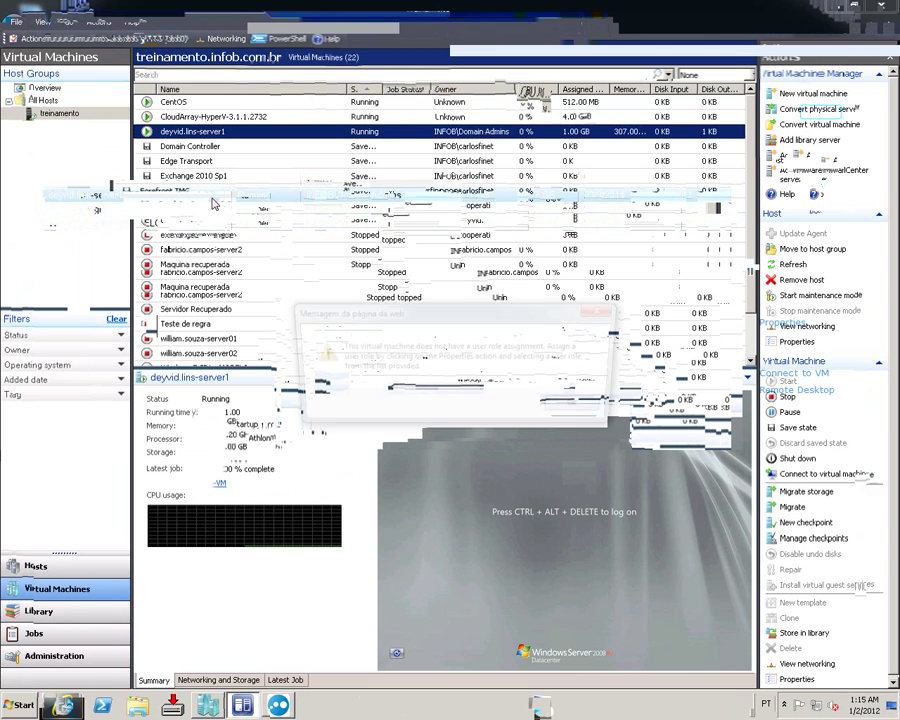
{"action": "left_click", "coordinate": [581, 406]}
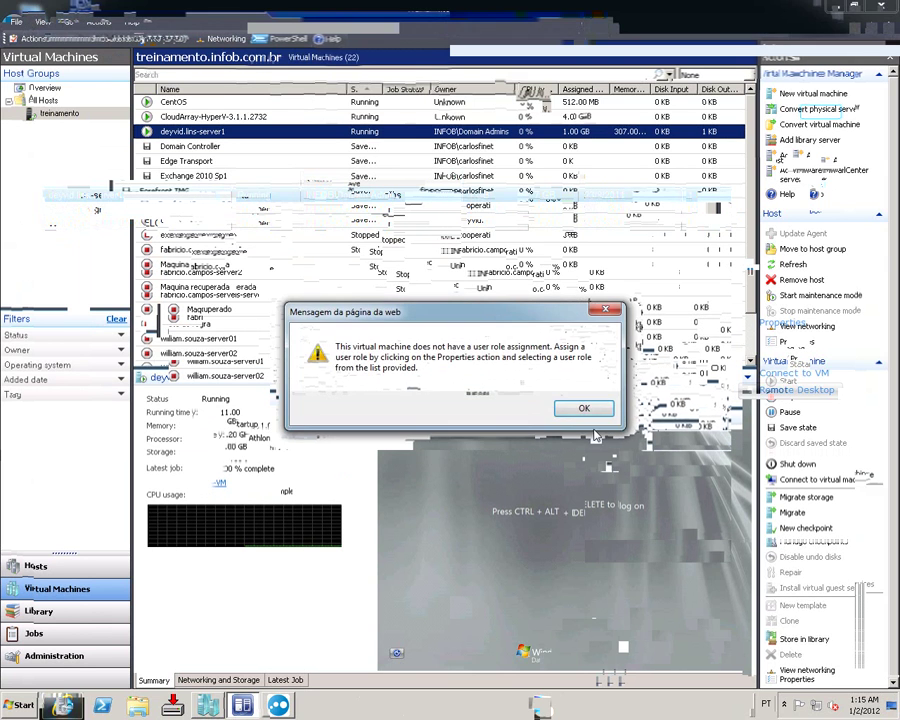
{"action": "left_click", "coordinate": [582, 406]}
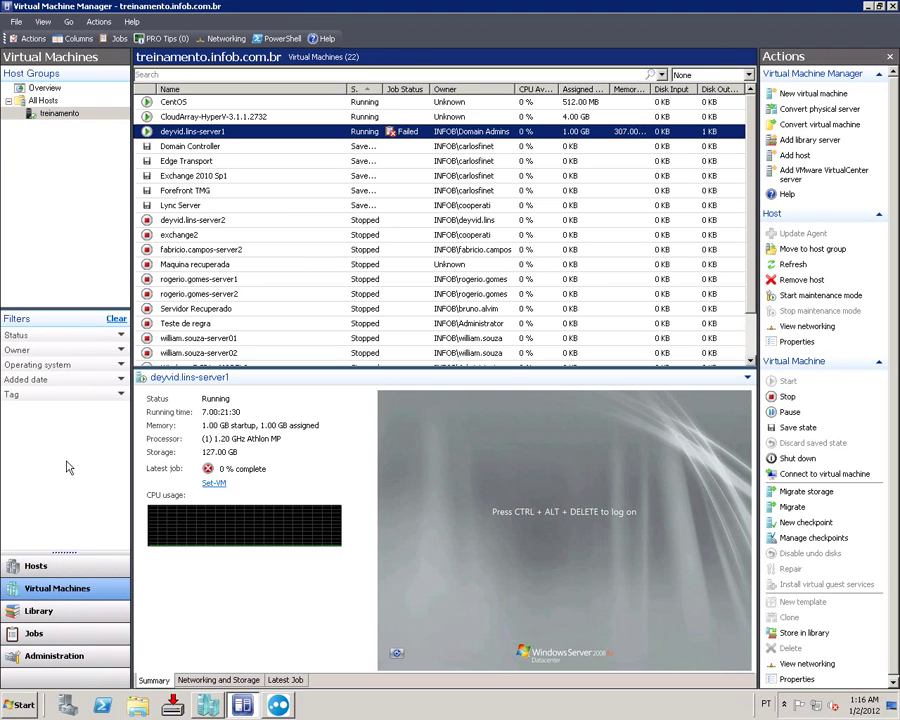
Step: Go to Administration > User Roles and bring up the New user role option
{"action": "left_click", "coordinate": [36, 656]}
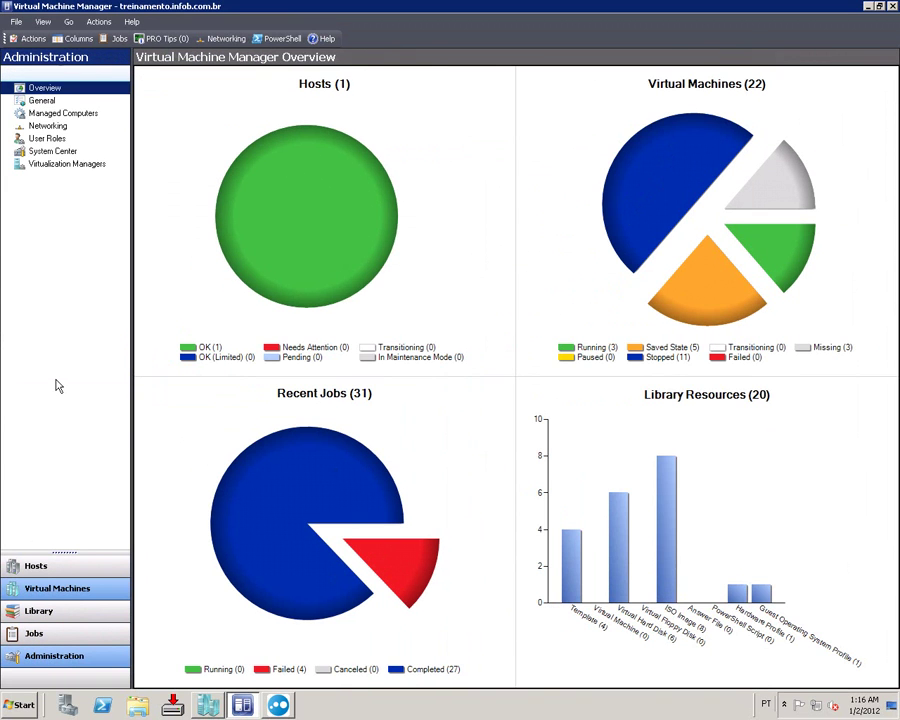
{"action": "left_click", "coordinate": [50, 138]}
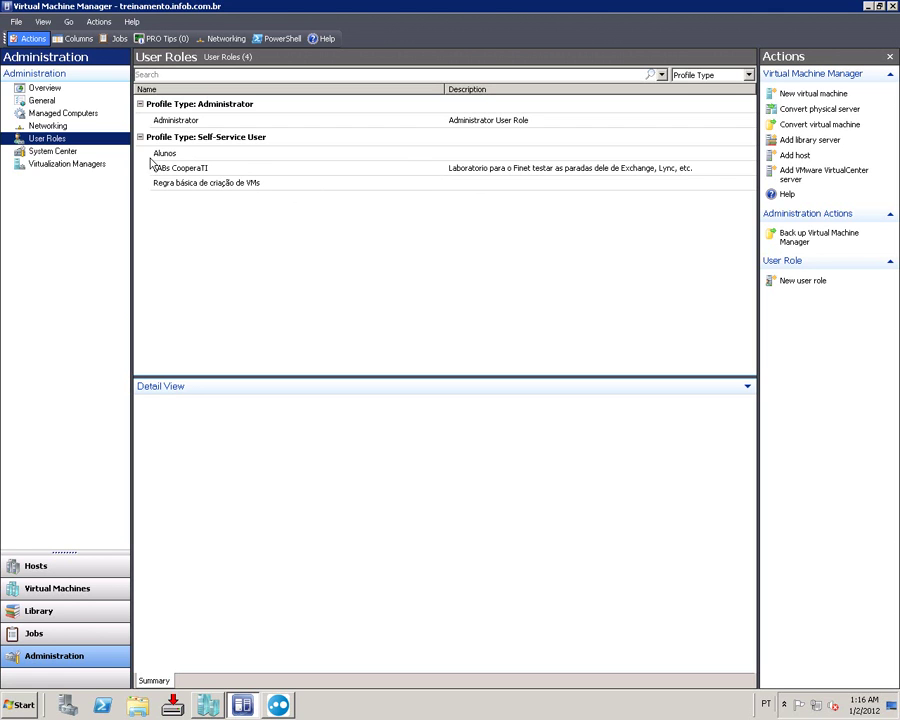
{"action": "right_click", "coordinate": [168, 214]}
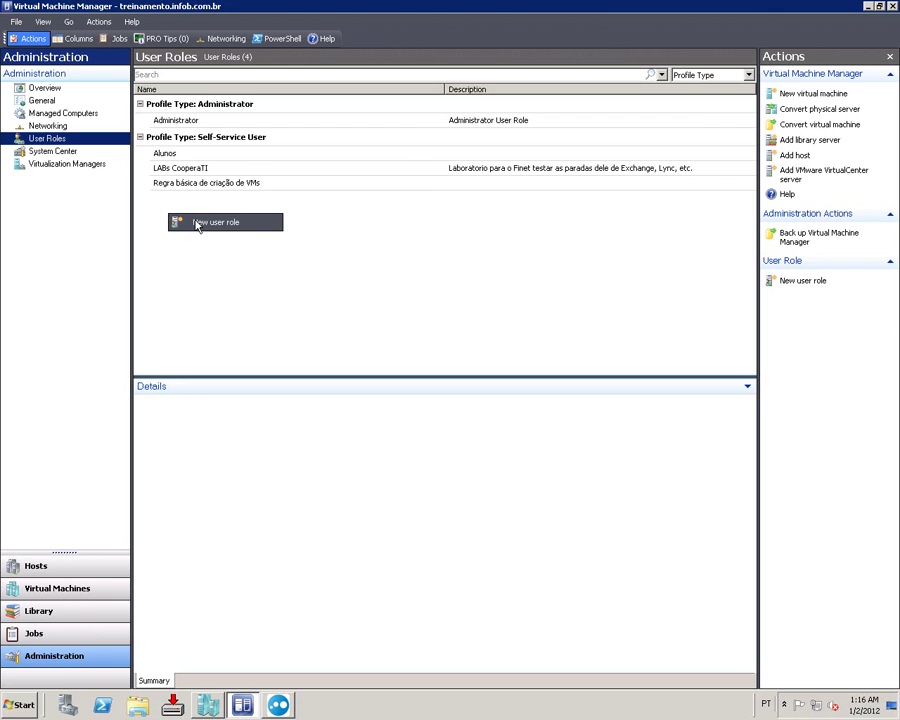
Step: Create a user role named Administradores, keeping the Self-Service User profile
{"action": "key", "text": "Return"}
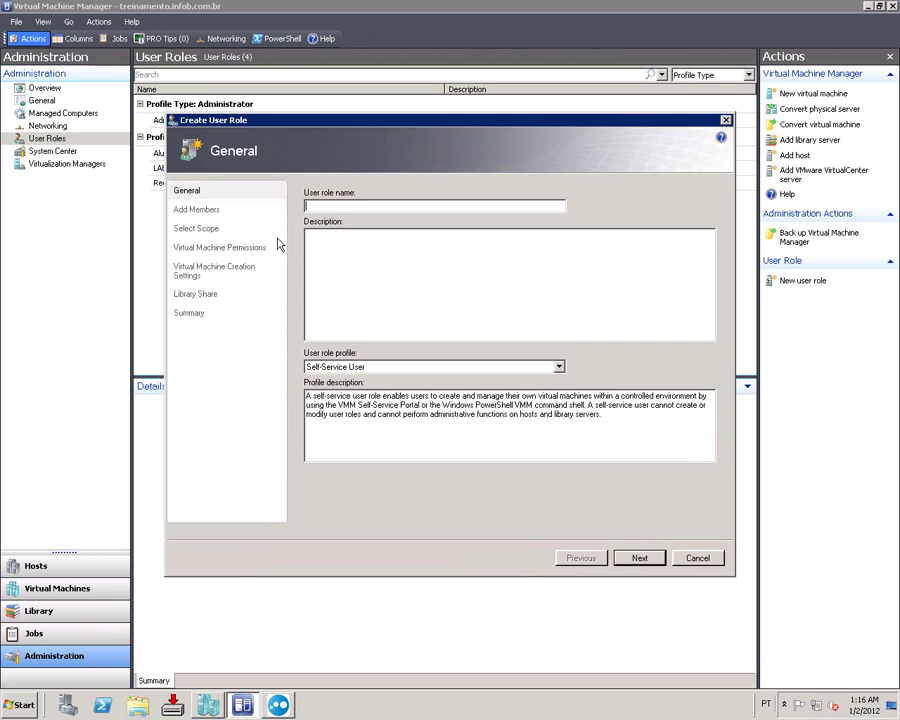
{"action": "type", "text": "A"}
{"action": "left_click", "coordinate": [398, 368]}
{"action": "left_click", "coordinate": [396, 369]}
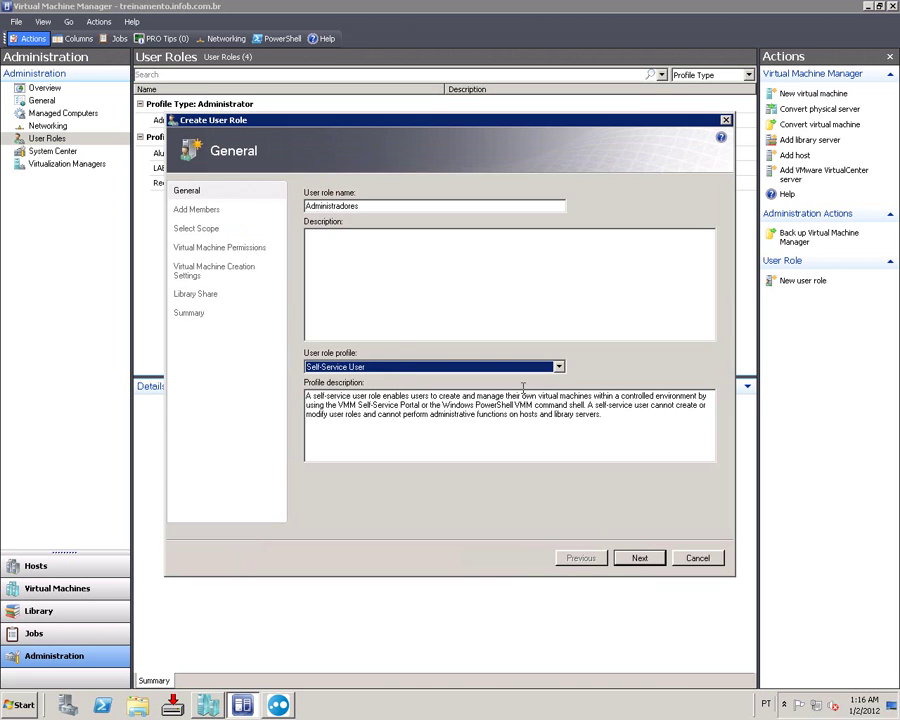
{"action": "left_click", "coordinate": [322, 367]}
{"action": "left_click", "coordinate": [325, 388]}
{"action": "left_click", "coordinate": [437, 367]}
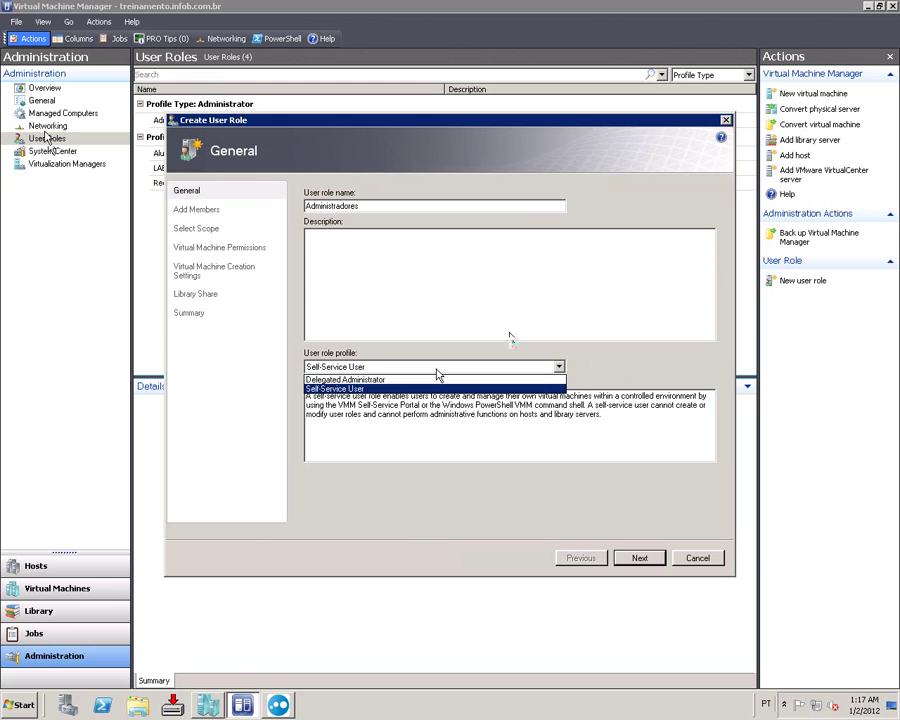
{"action": "left_click", "coordinate": [437, 370]}
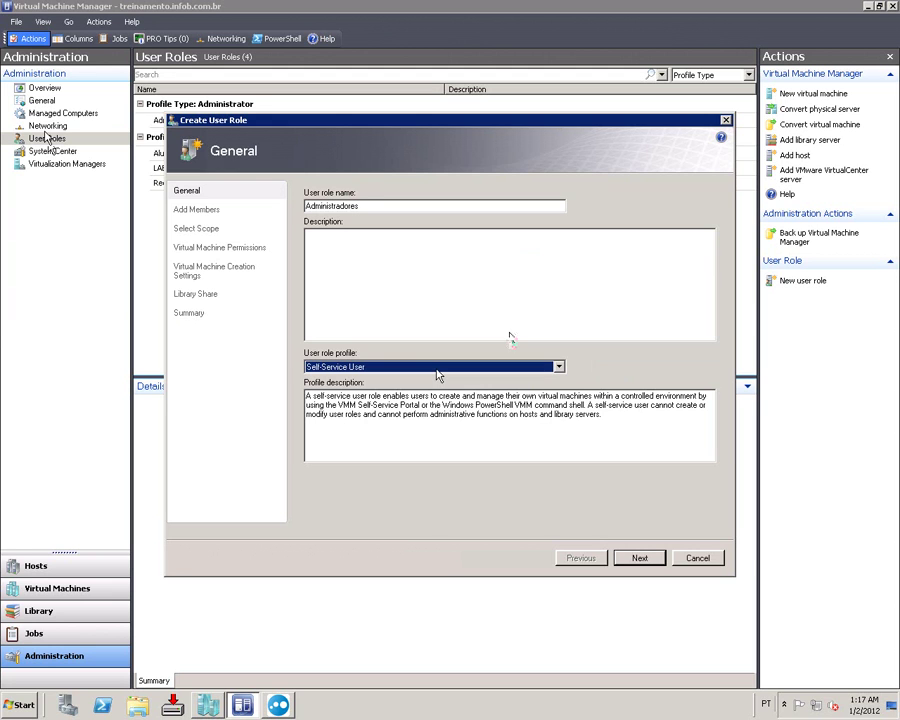
Step: Add the Domain Admins group as a member of the Administradores role
{"action": "left_click", "coordinate": [620, 560]}
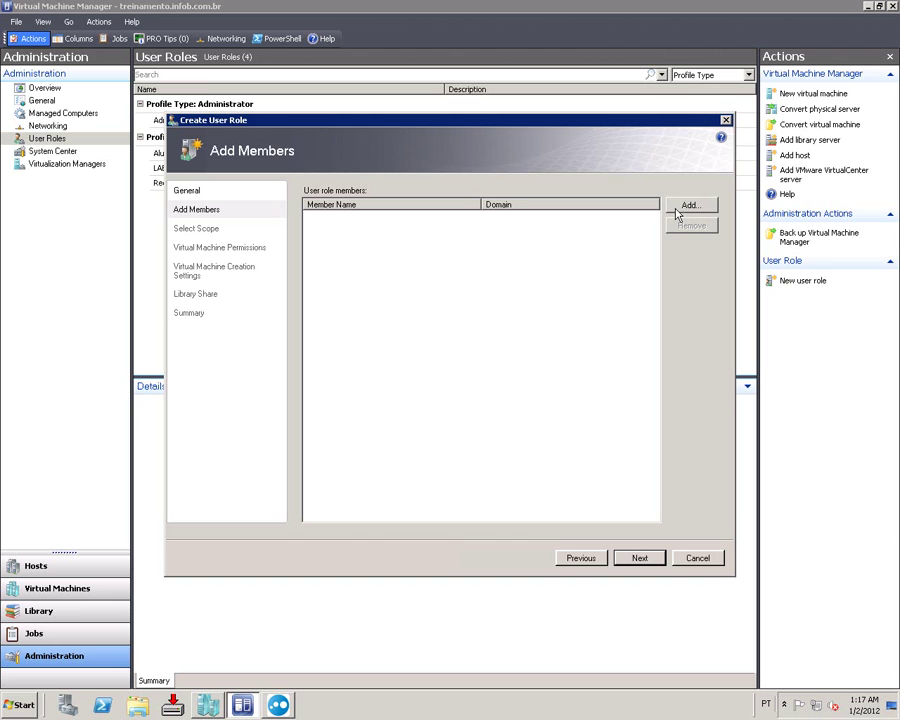
{"action": "left_click", "coordinate": [677, 214]}
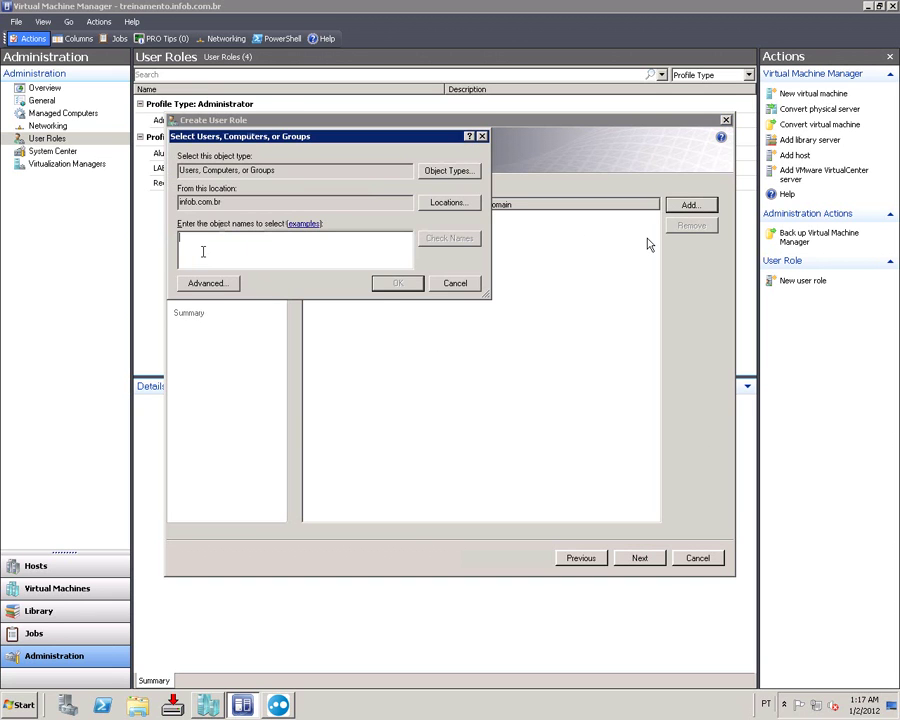
{"action": "type", "text": "administrato"}
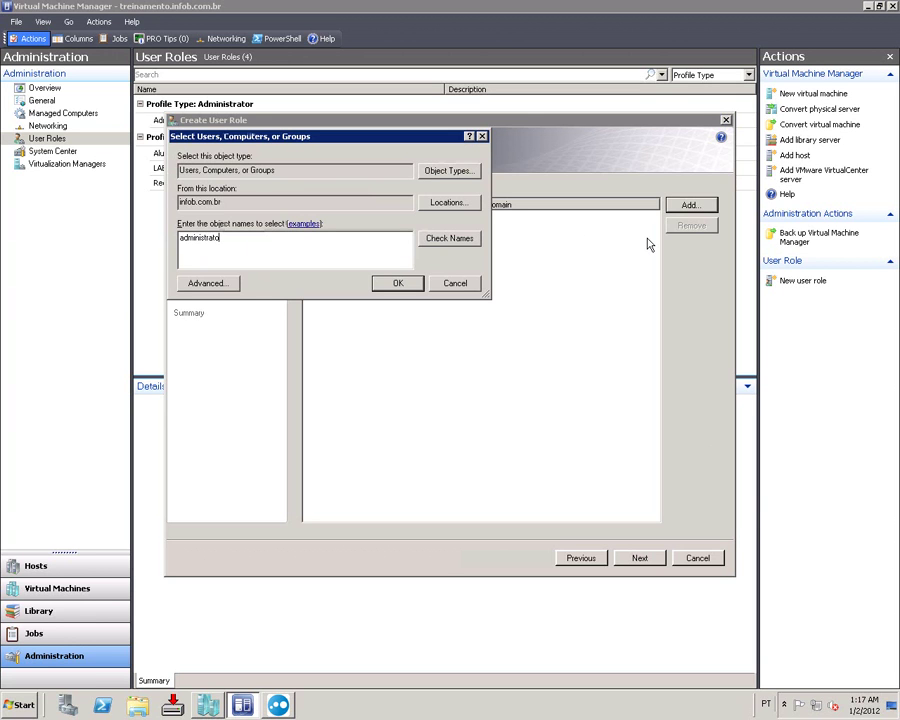
{"action": "key", "text": "ctrl+a"}
{"action": "type", "text": "Do"}
{"action": "left_click", "coordinate": [430, 240]}
{"action": "left_click", "coordinate": [397, 283]}
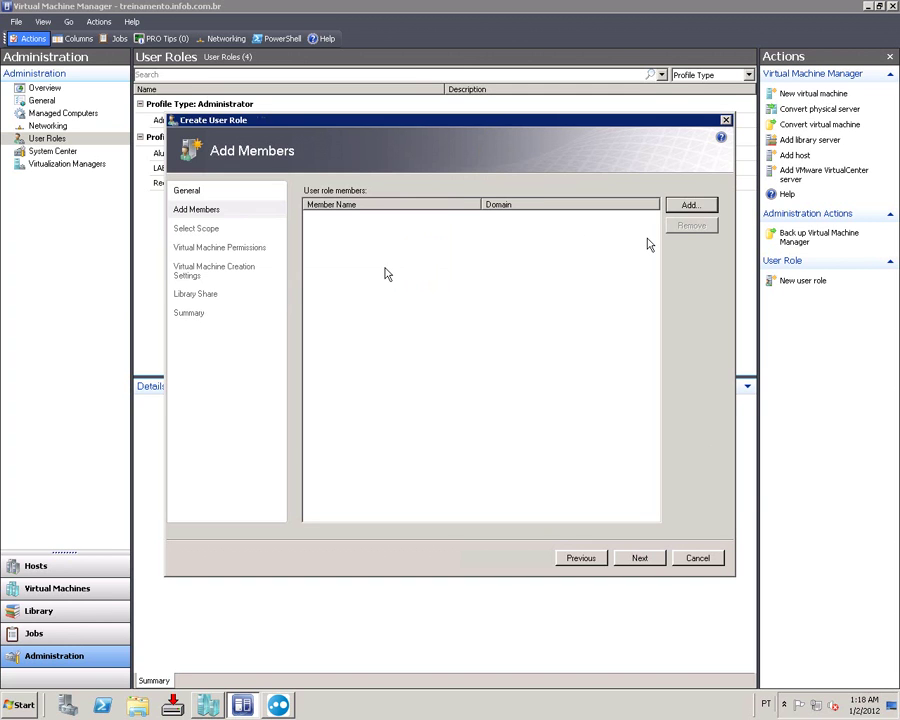
{"action": "left_click", "coordinate": [640, 560]}
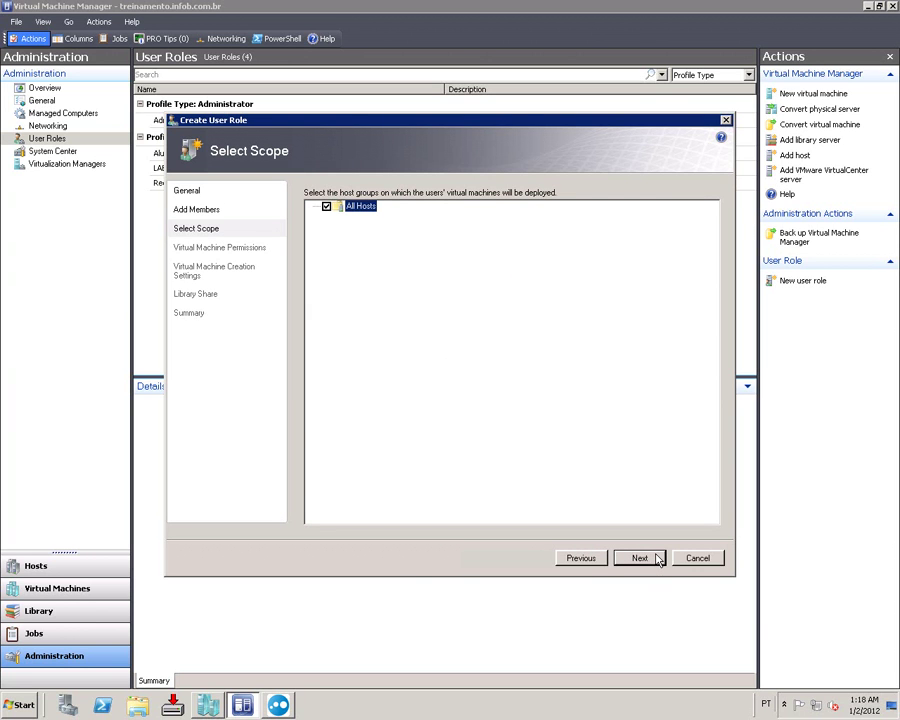
Step: Keep the All Hosts scope and grant the role All actions on virtual machines
{"action": "left_click", "coordinate": [659, 558]}
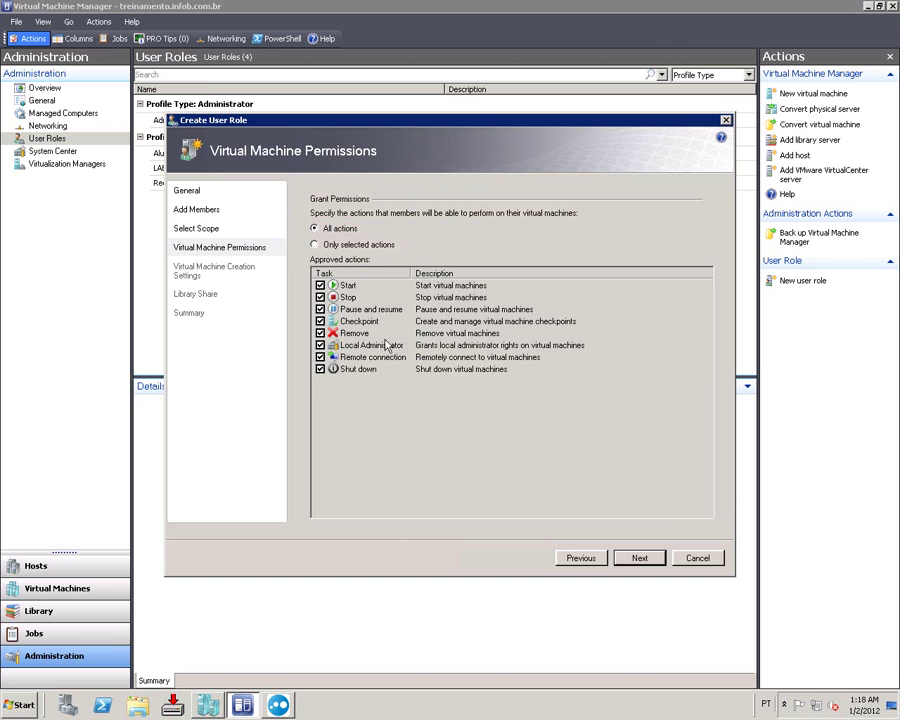
{"action": "left_click", "coordinate": [332, 246]}
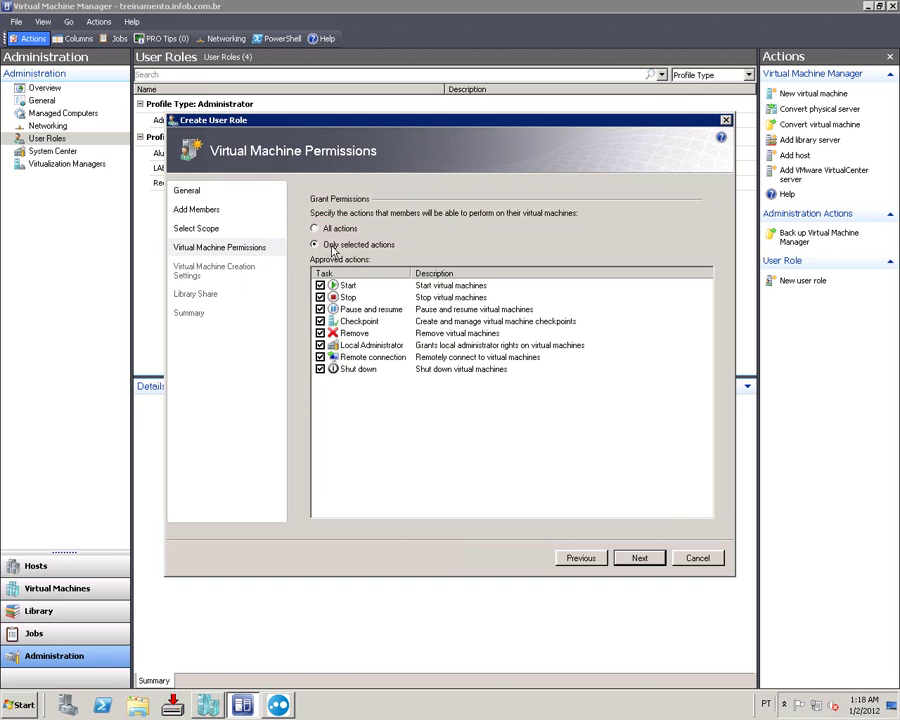
{"action": "left_click", "coordinate": [320, 321]}
{"action": "left_click", "coordinate": [315, 228]}
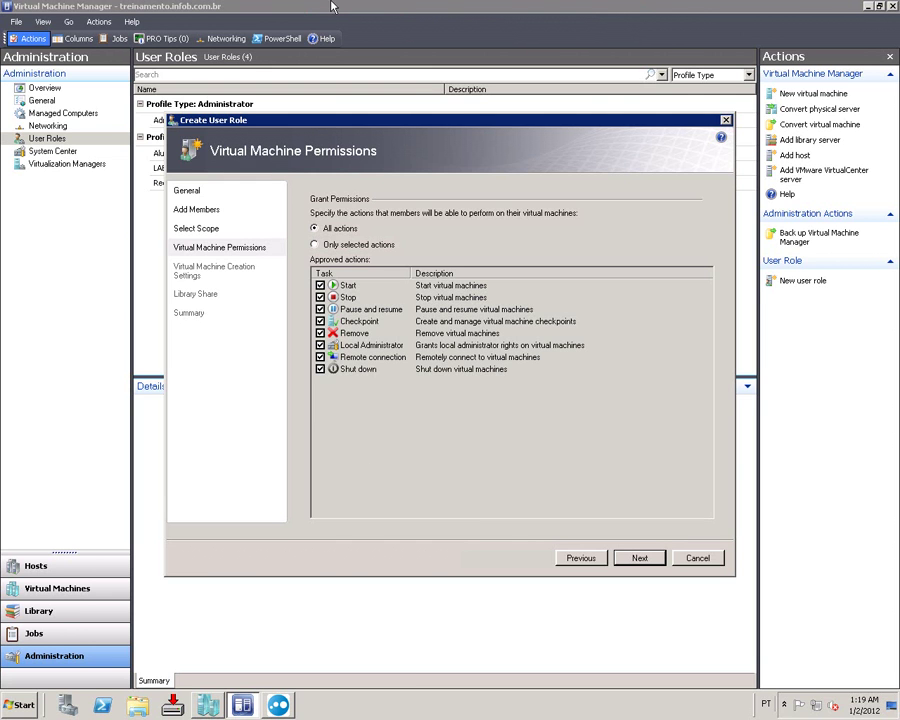
Step: Start the Teste de regra VM from the self-service portal, then return to the VMM wizard
{"action": "left_click", "coordinate": [650, 8]}
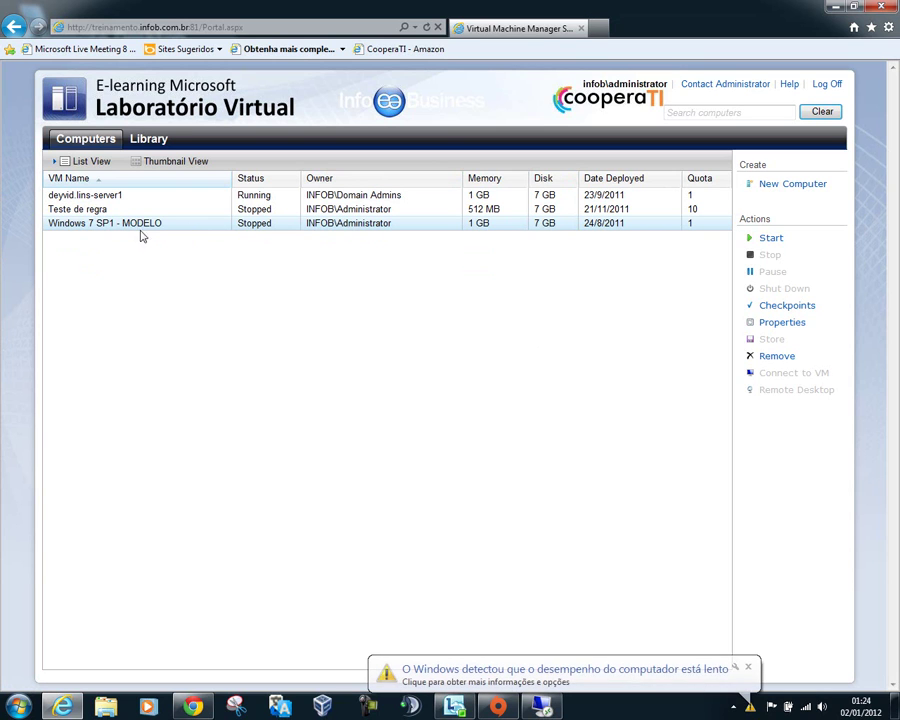
{"action": "left_click", "coordinate": [60, 212]}
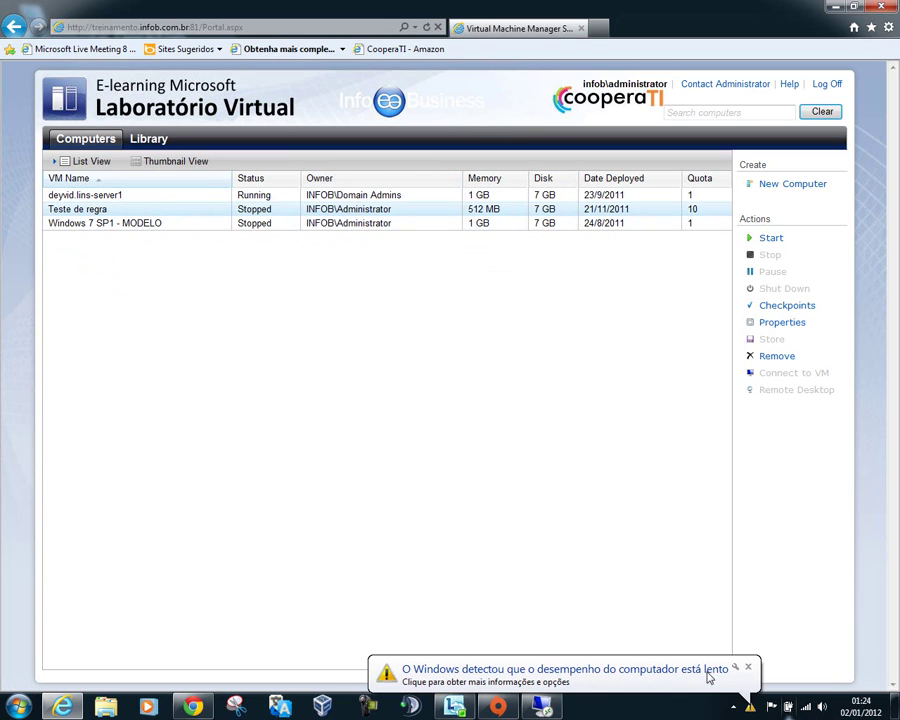
{"action": "left_click", "coordinate": [748, 667]}
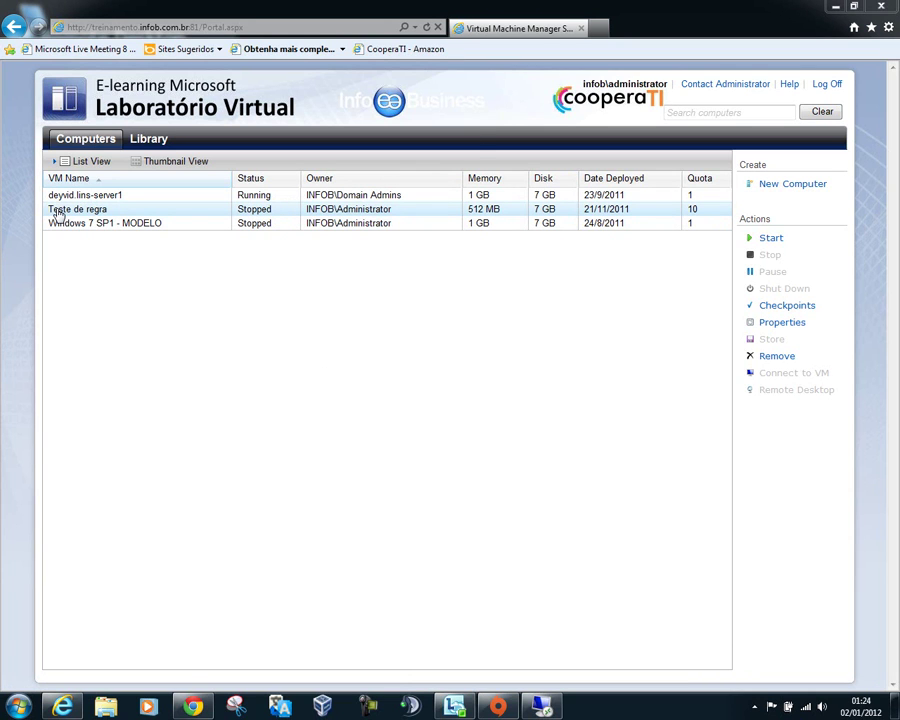
{"action": "left_click", "coordinate": [768, 238]}
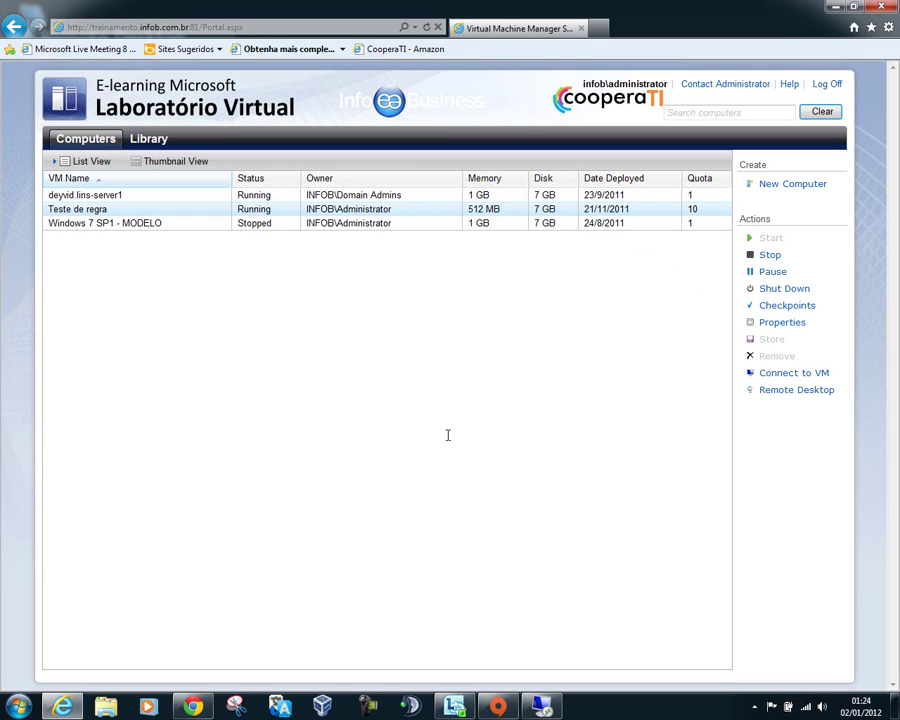
{"action": "left_click", "coordinate": [512, 703]}
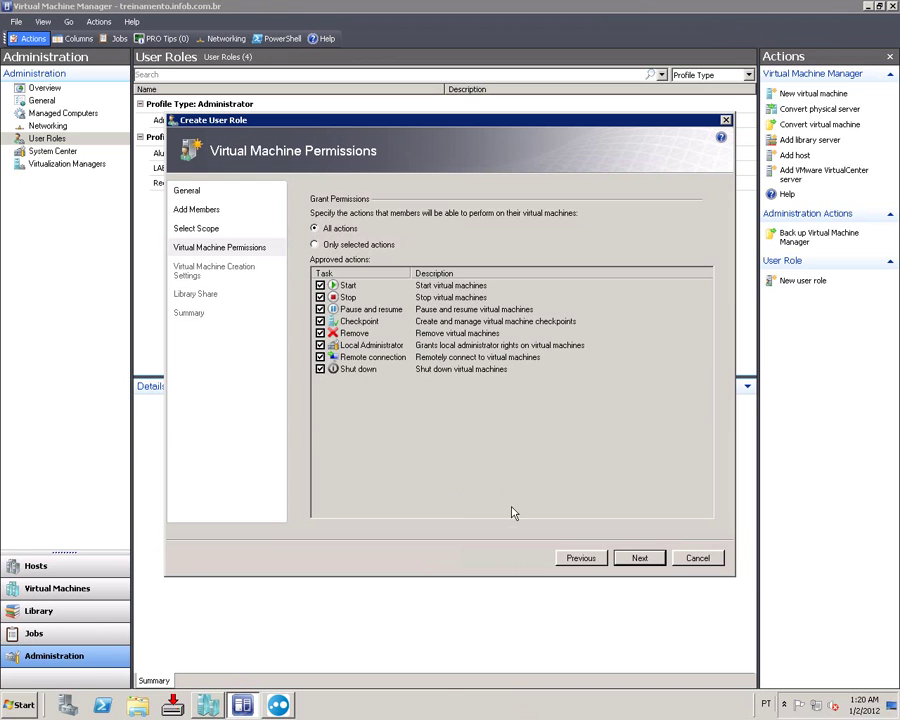
Step: Allow role members to create VMs from the 'Criar VM com Windows 2008 R2 SP1' template
{"action": "left_click", "coordinate": [618, 562]}
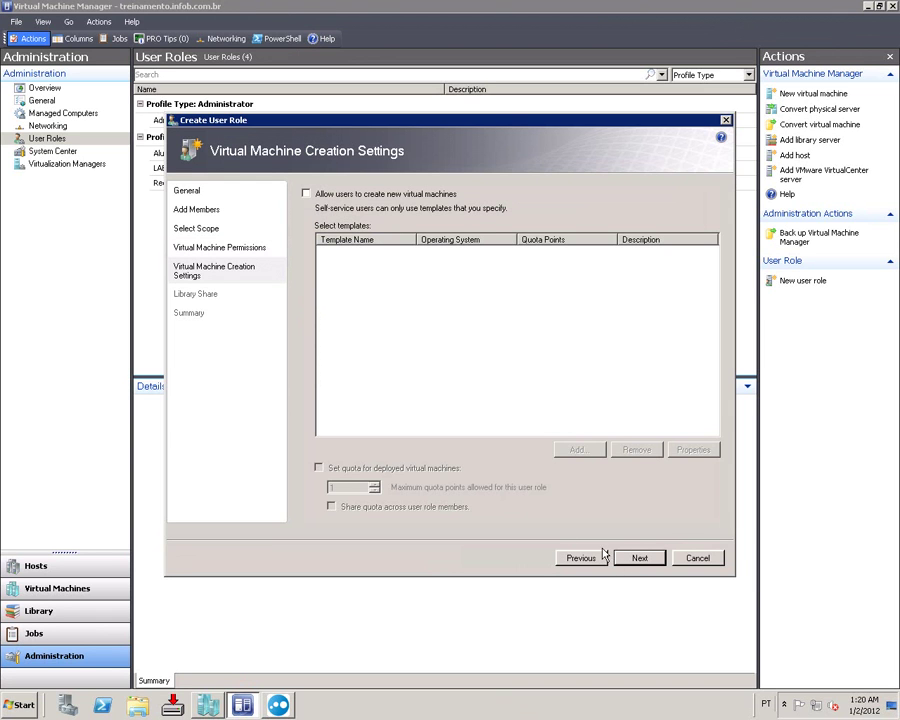
{"action": "left_click", "coordinate": [389, 197]}
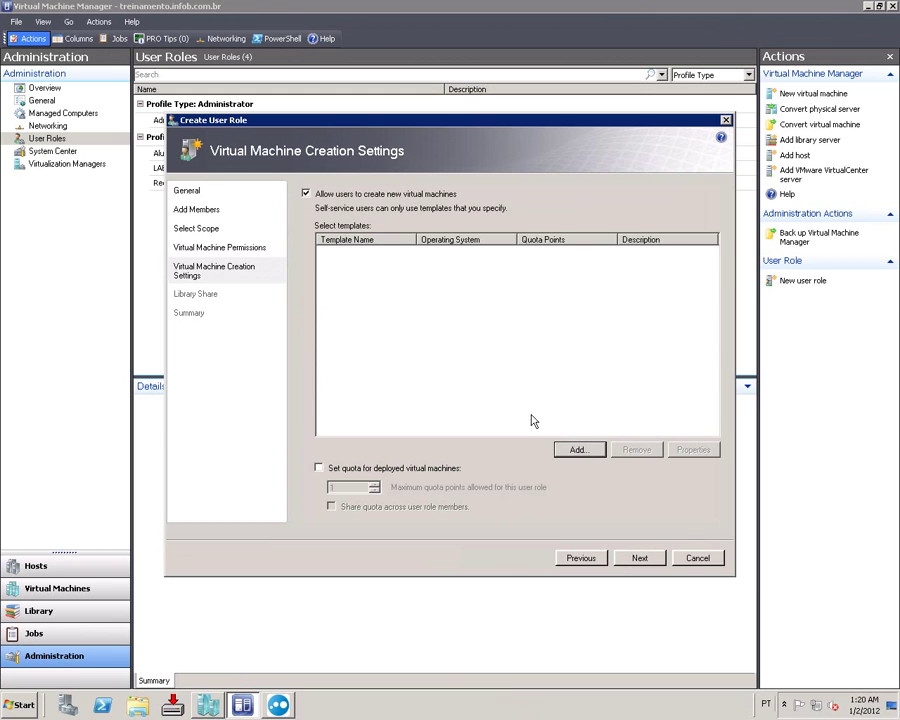
{"action": "left_click", "coordinate": [577, 449]}
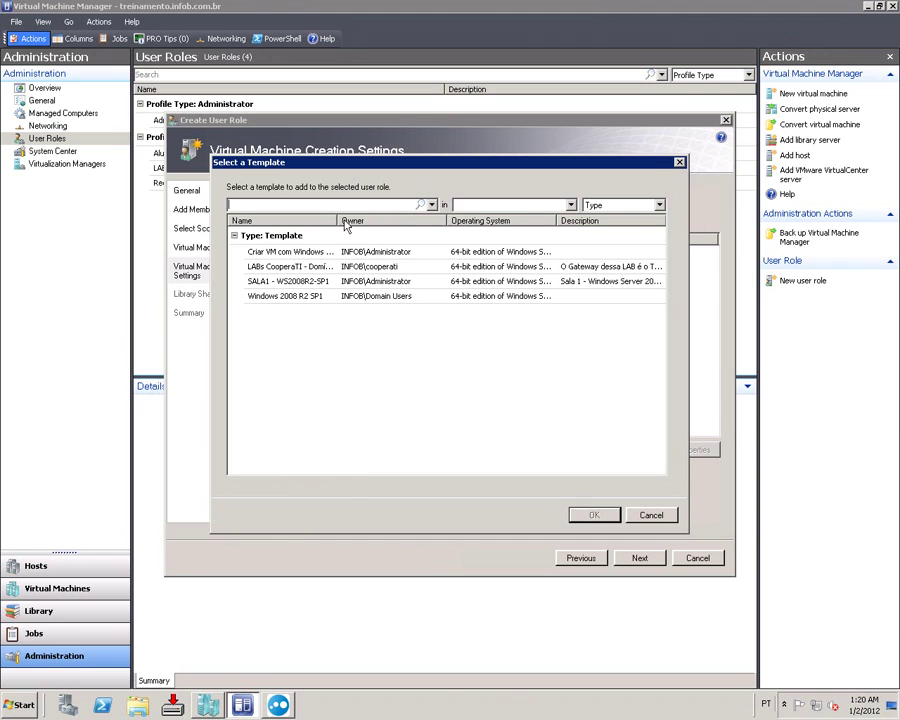
{"action": "left_click_drag", "start_coordinate": [337, 220], "coordinate": [403, 235]}
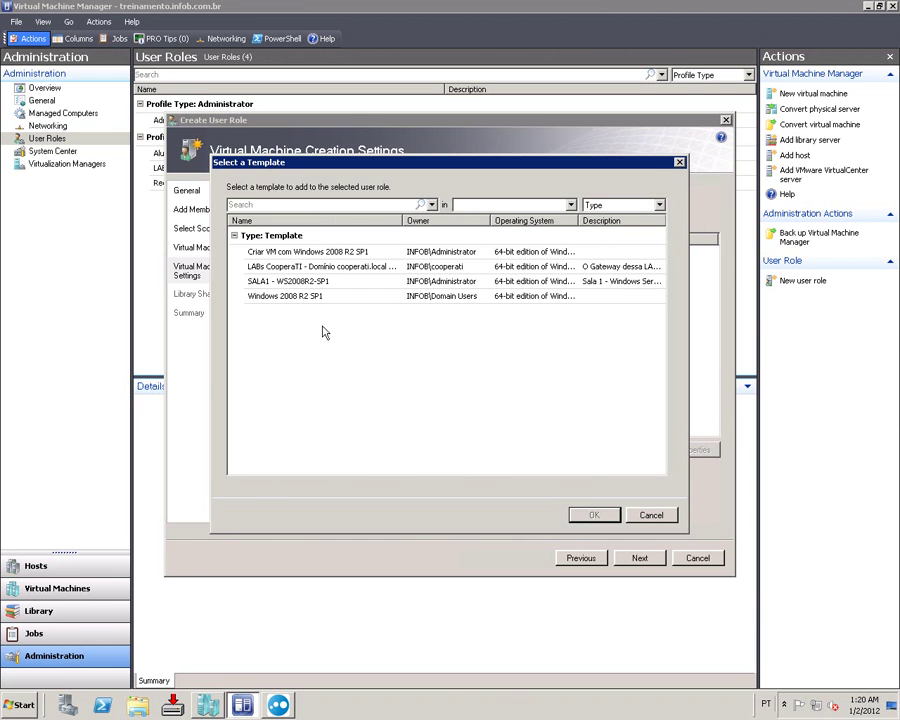
{"action": "left_click", "coordinate": [313, 255]}
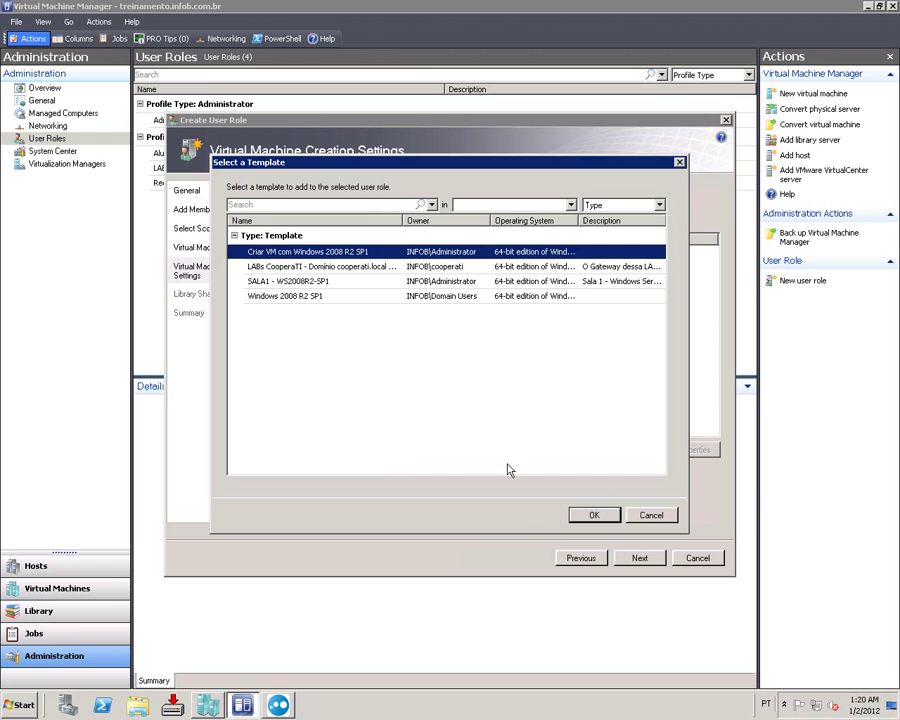
{"action": "left_click", "coordinate": [594, 515]}
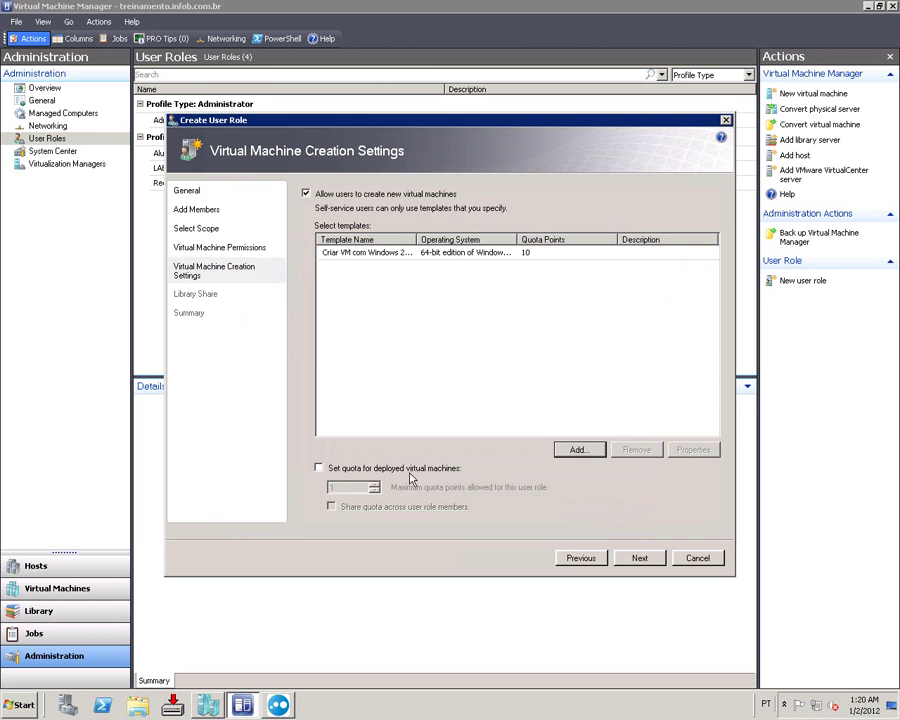
Step: Set a shared quota of 100 points for deployed virtual machines
{"action": "left_click", "coordinate": [318, 467]}
{"action": "key", "text": "Tab"}
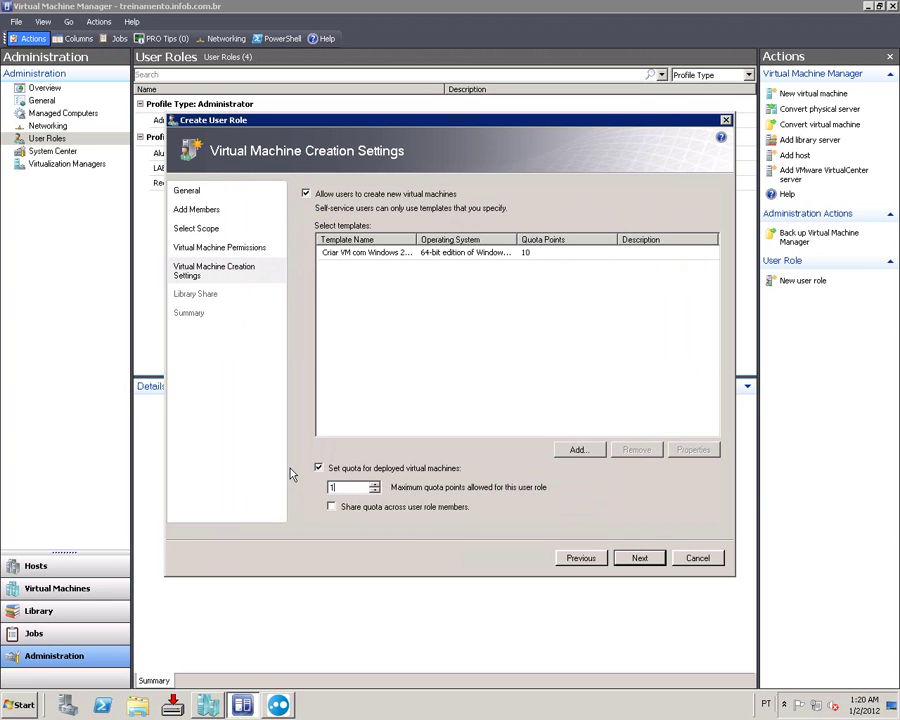
{"action": "left_click", "coordinate": [349, 488]}
{"action": "type", "text": "0"}
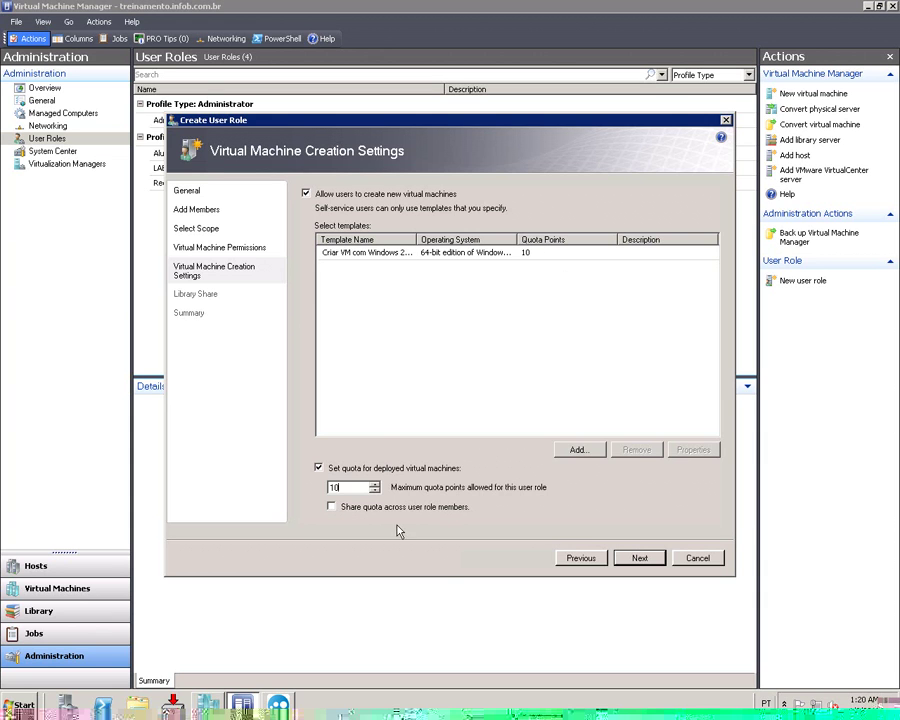
{"action": "key", "text": "shift+Home"}
{"action": "key", "text": "End"}
{"action": "left_click", "coordinate": [389, 506]}
Step: Keep the quota shared, create the Administradores role, and minimize the remote session
{"action": "left_click", "coordinate": [352, 512]}
{"action": "left_click", "coordinate": [627, 559]}
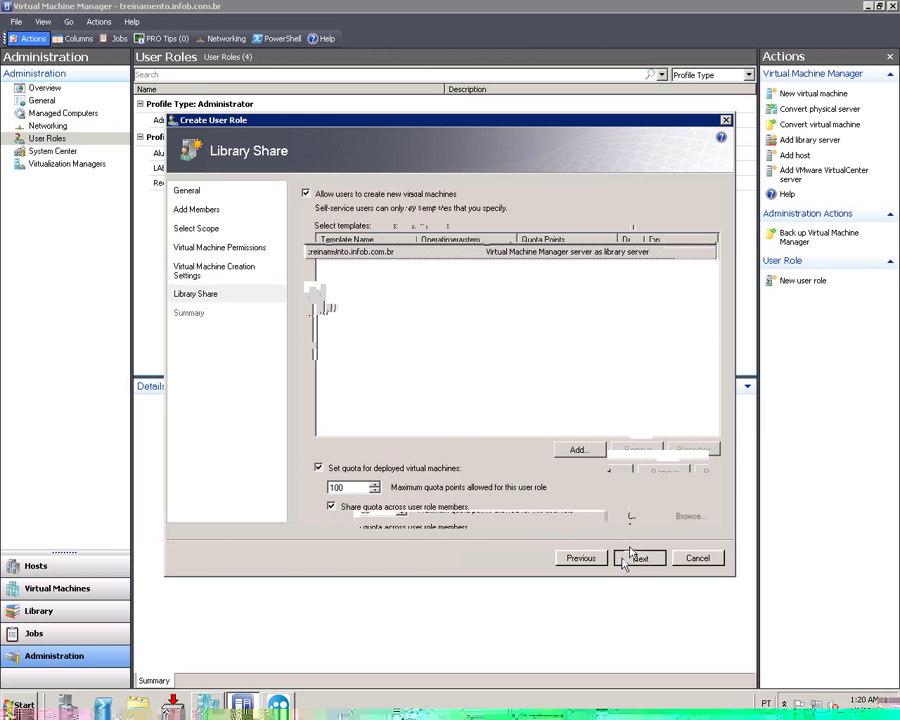
{"action": "left_click", "coordinate": [629, 559]}
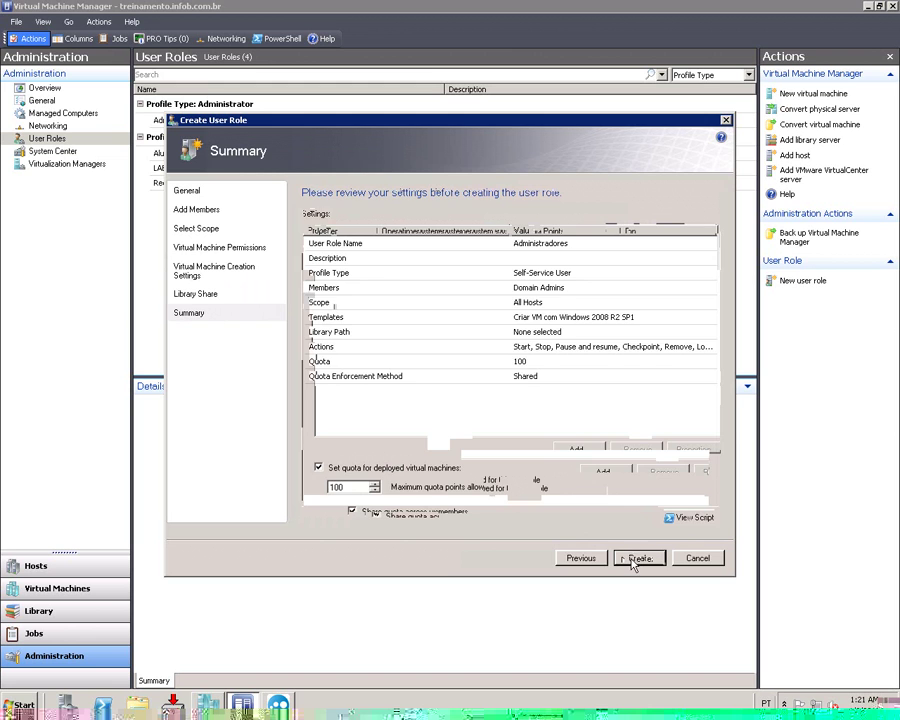
{"action": "left_click", "coordinate": [639, 558]}
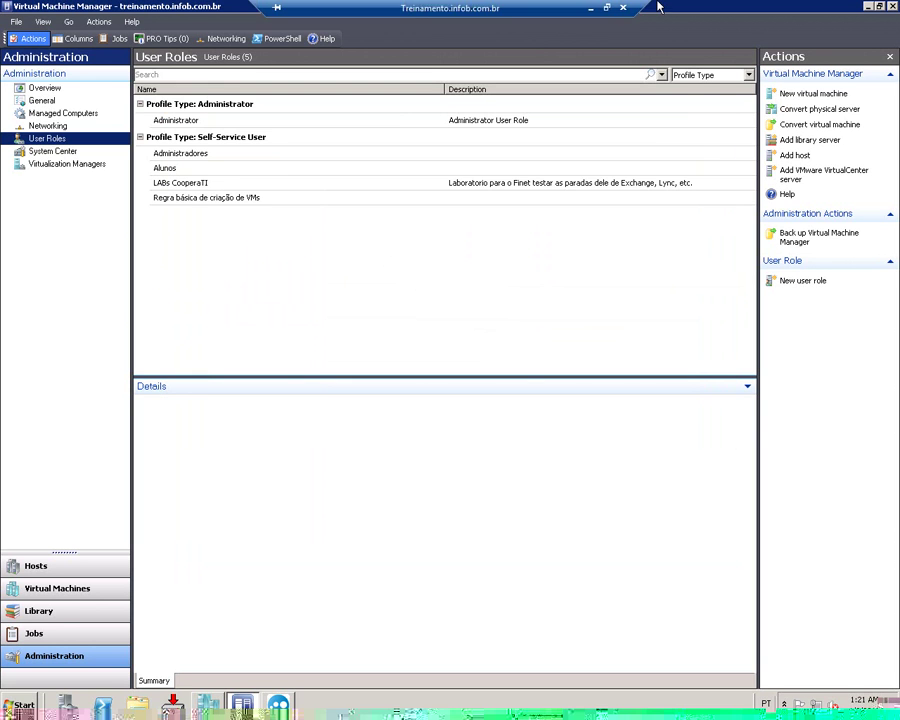
{"action": "left_click", "coordinate": [597, 15]}
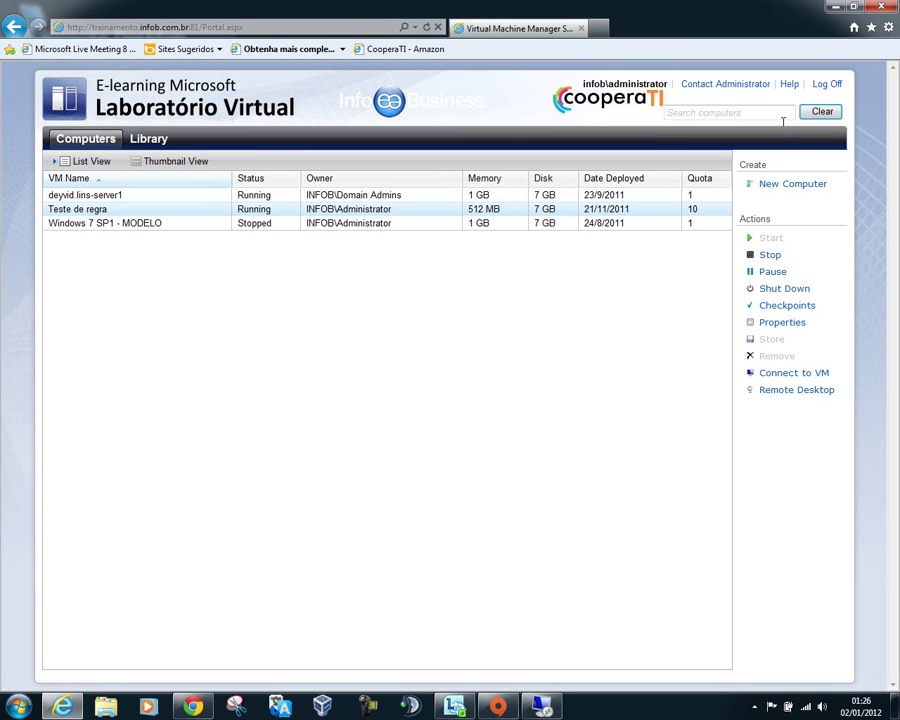
Step: Log off the portal and log back on with the remembered domain username and password
{"action": "left_click", "coordinate": [829, 85]}
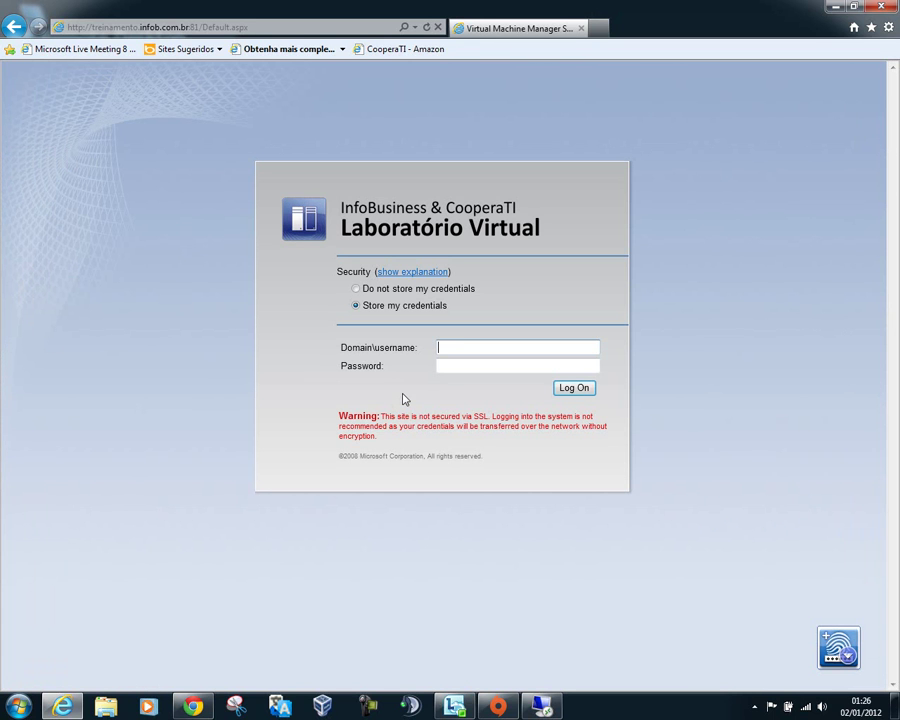
{"action": "key", "text": "Down"}
{"action": "key", "text": "Return"}
{"action": "key", "text": "Tab"}
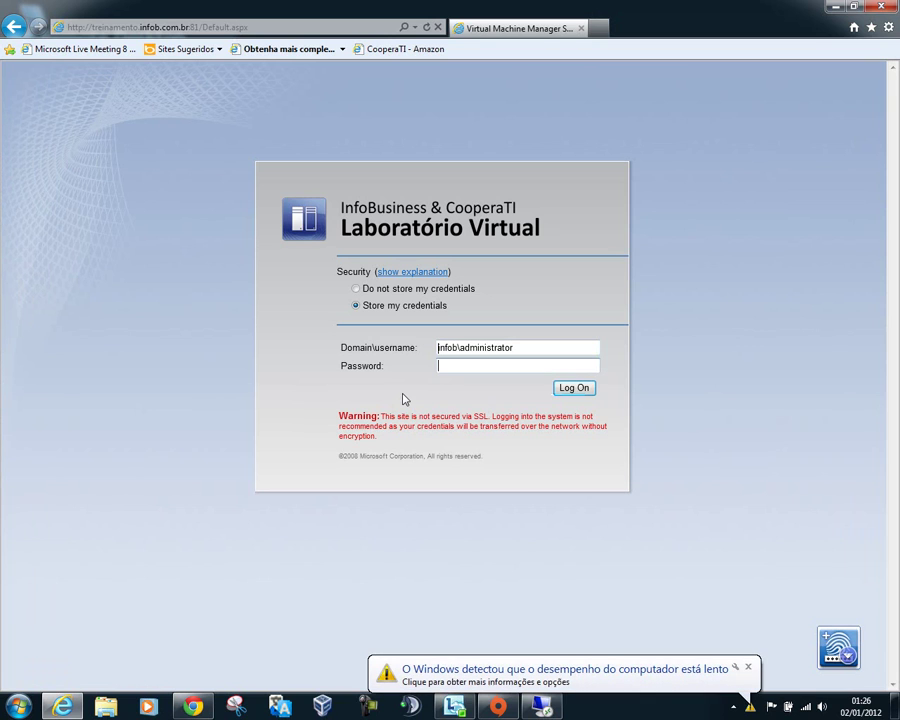
{"action": "type", "text": "*******"}
{"action": "key", "text": "BackSpace"}
{"action": "key", "text": "BackSpace"}
{"action": "key", "text": "BackSpace"}
{"action": "key", "text": "BackSpace"}
{"action": "key", "text": "BackSpace"}
{"action": "key", "text": "BackSpace"}
{"action": "key", "text": "BackSpace"}
{"action": "type", "text": "*********"}
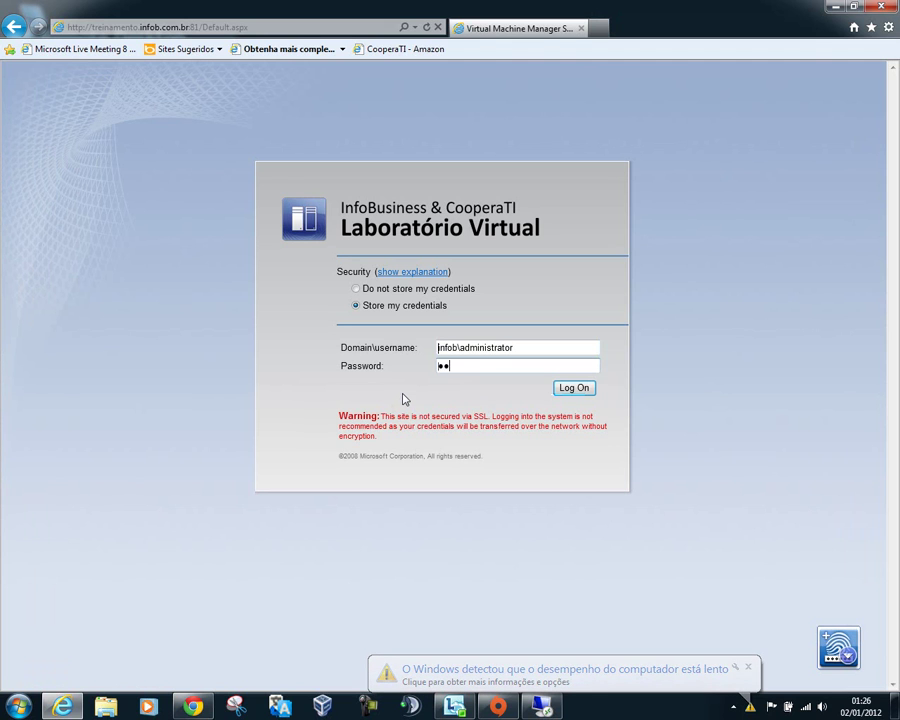
{"action": "key", "text": "Return"}
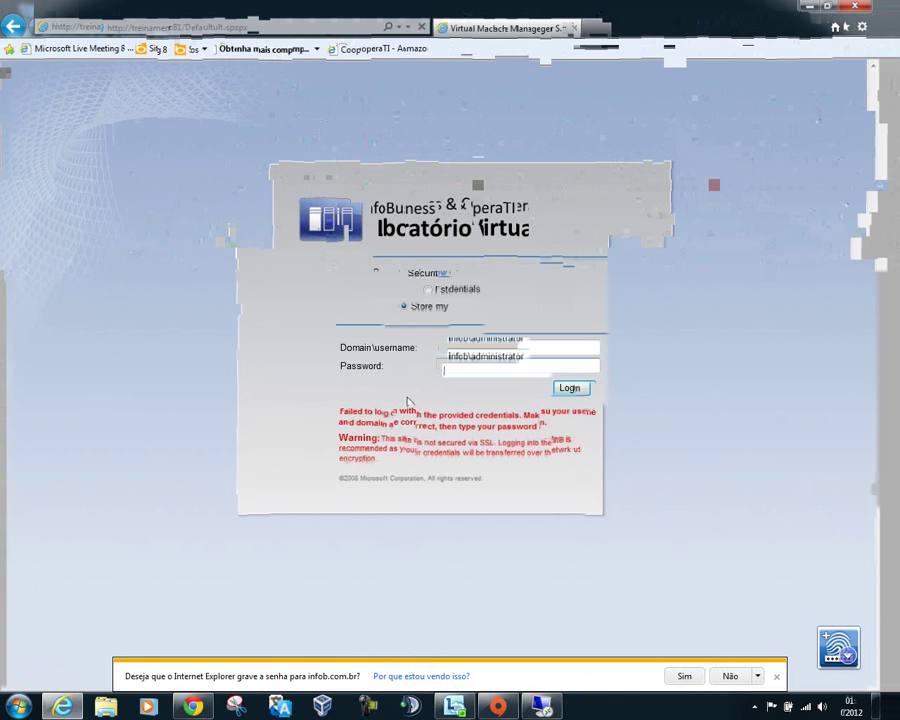
{"action": "type", "text": "**********"}
{"action": "key", "text": "Return"}
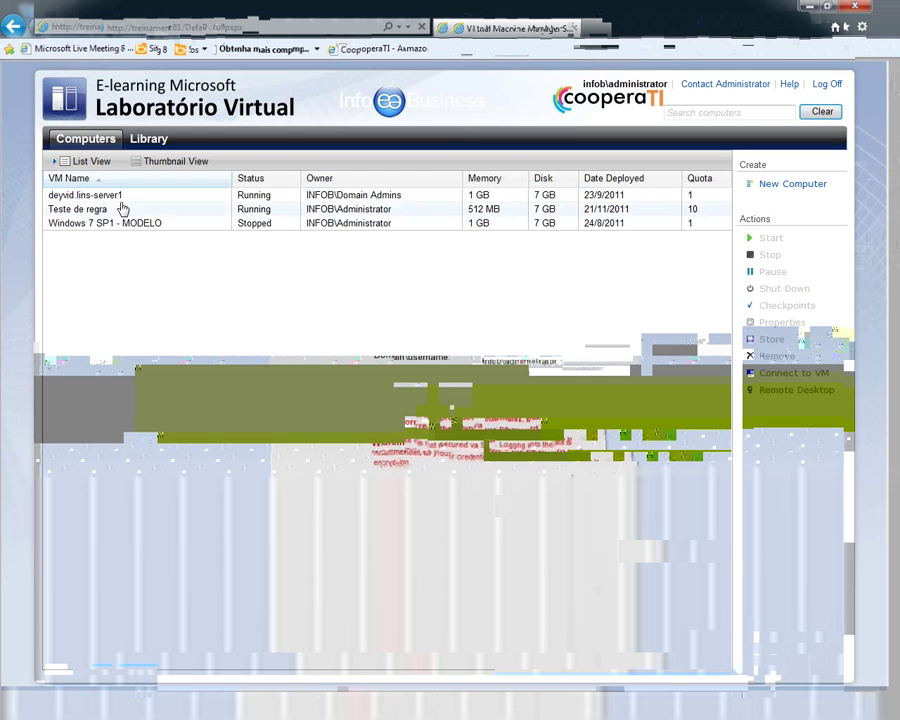
Step: Select the first server, dismiss the missing user-role warning, then select Teste de regra
{"action": "left_click", "coordinate": [76, 197]}
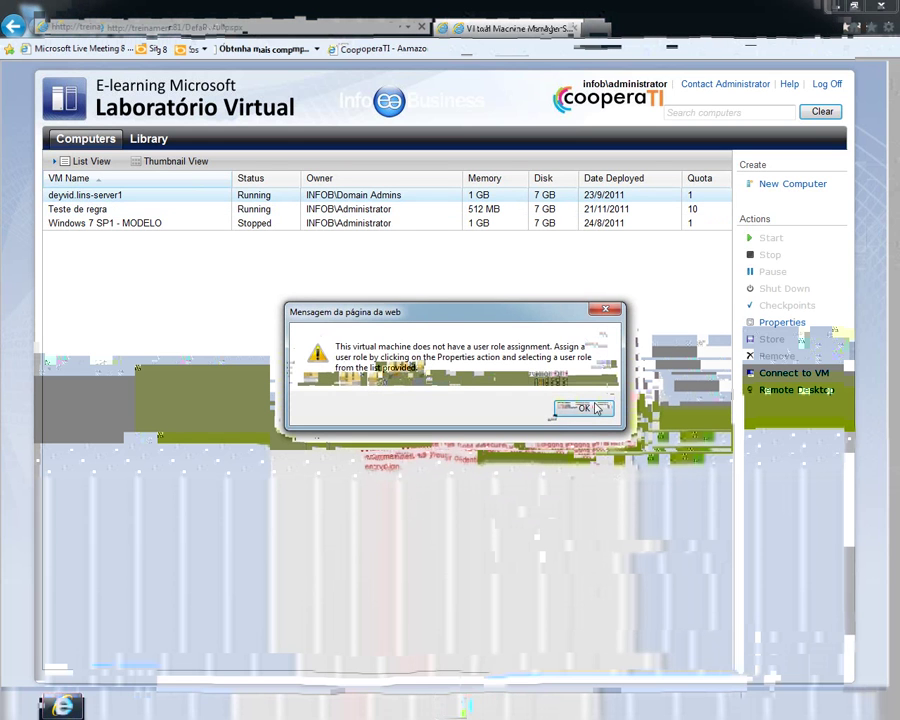
{"action": "left_click", "coordinate": [584, 408]}
{"action": "left_click", "coordinate": [487, 210]}
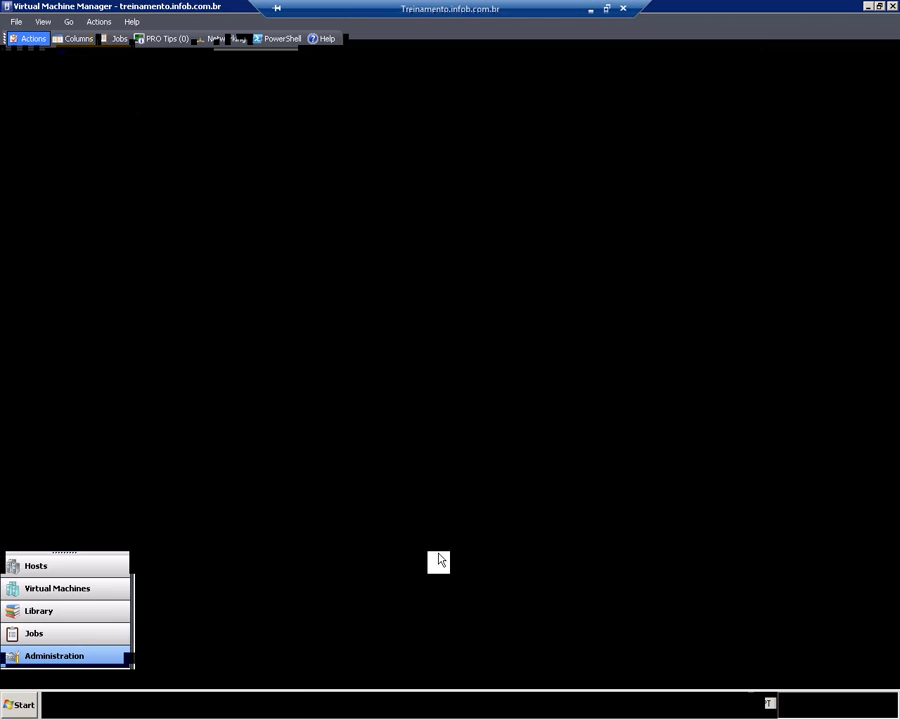
Step: Read the failed change-properties job's Error 11430 rejecting INFOB\Domain Admins as owner
{"action": "left_click", "coordinate": [44, 591]}
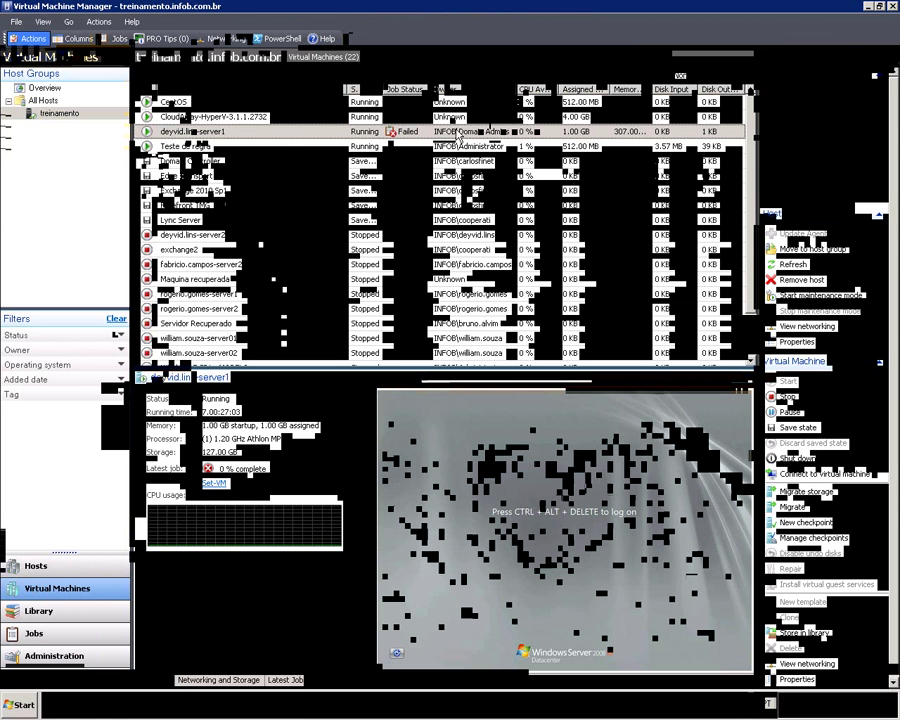
{"action": "left_click", "coordinate": [20, 634]}
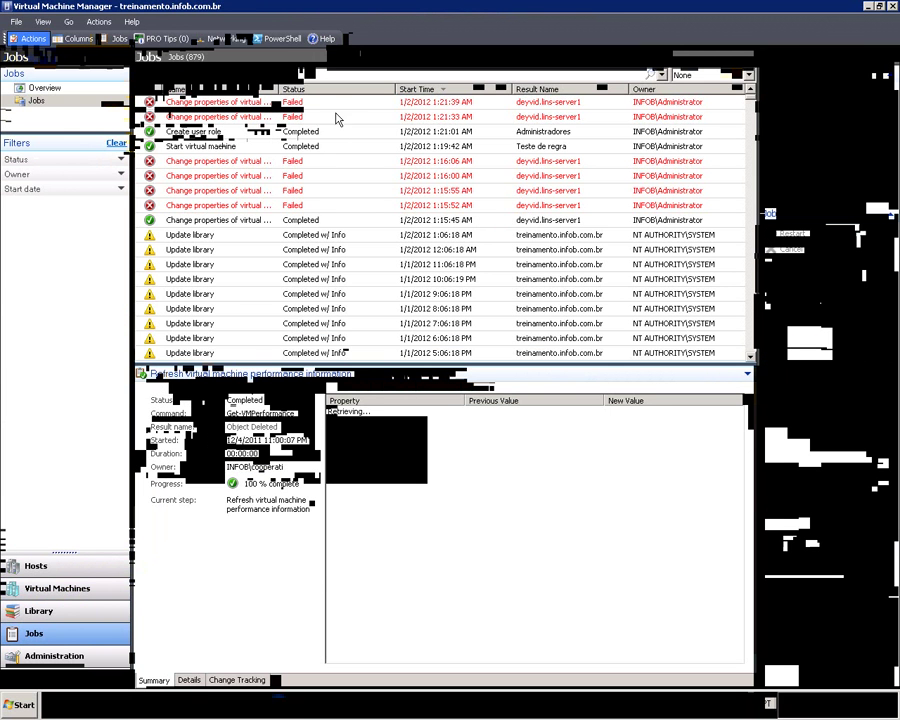
{"action": "left_click", "coordinate": [341, 104]}
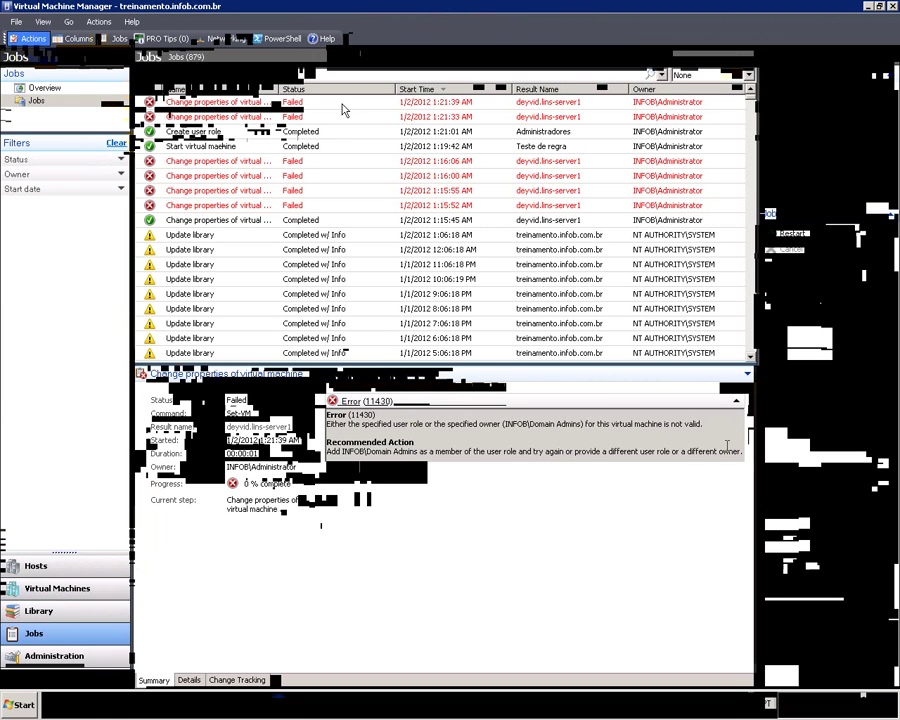
{"action": "left_click", "coordinate": [40, 592]}
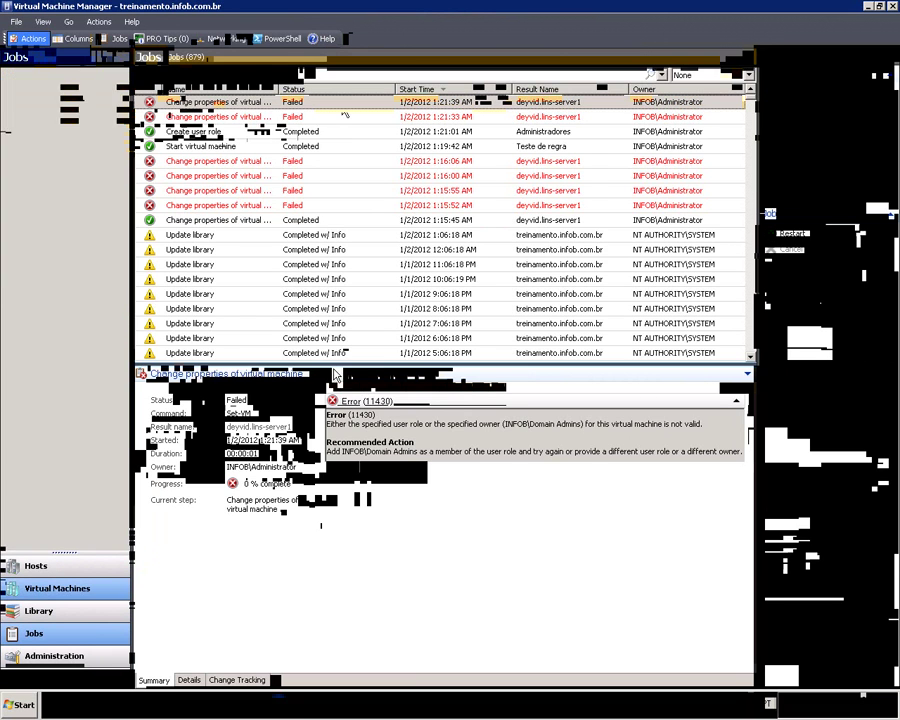
Step: Change the first server's owner in its Properties to the INFOB\Administrator account
{"action": "right_click", "coordinate": [380, 136]}
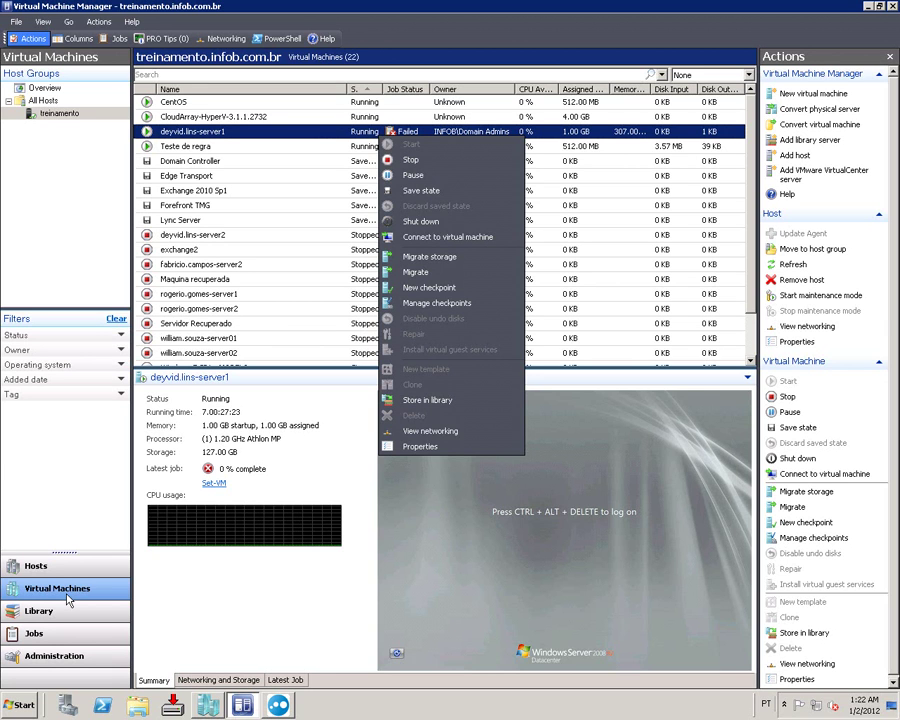
{"action": "left_click", "coordinate": [428, 446]}
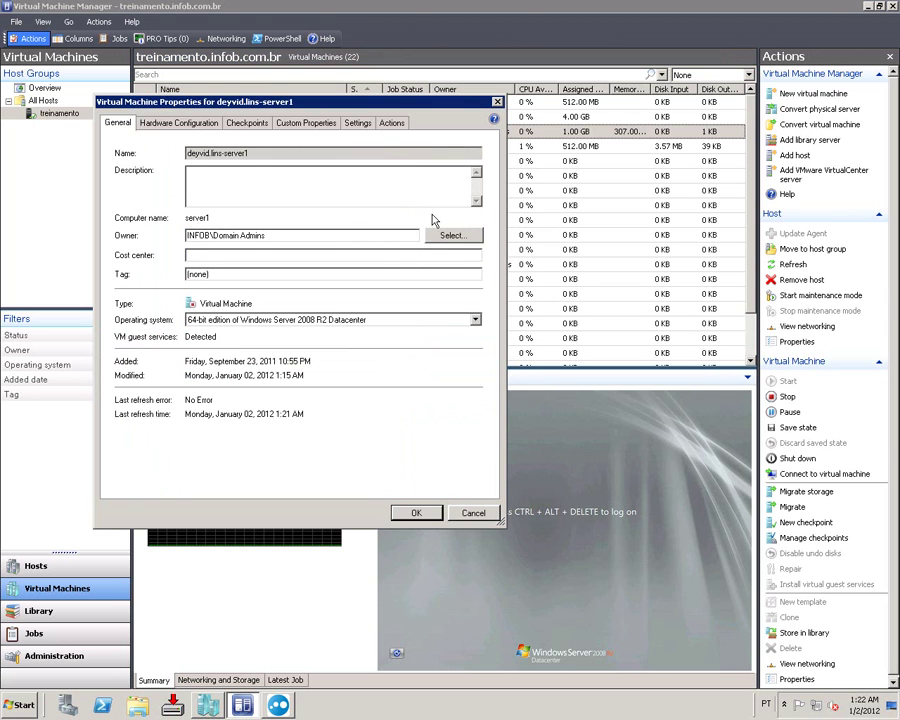
{"action": "left_click", "coordinate": [455, 237]}
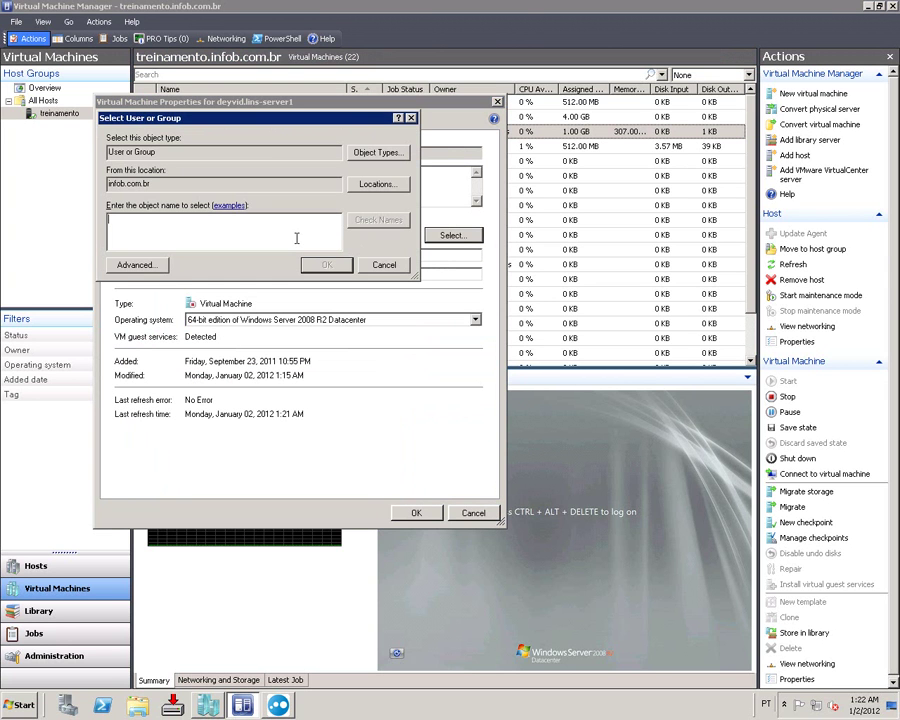
{"action": "type", "text": "administrator"}
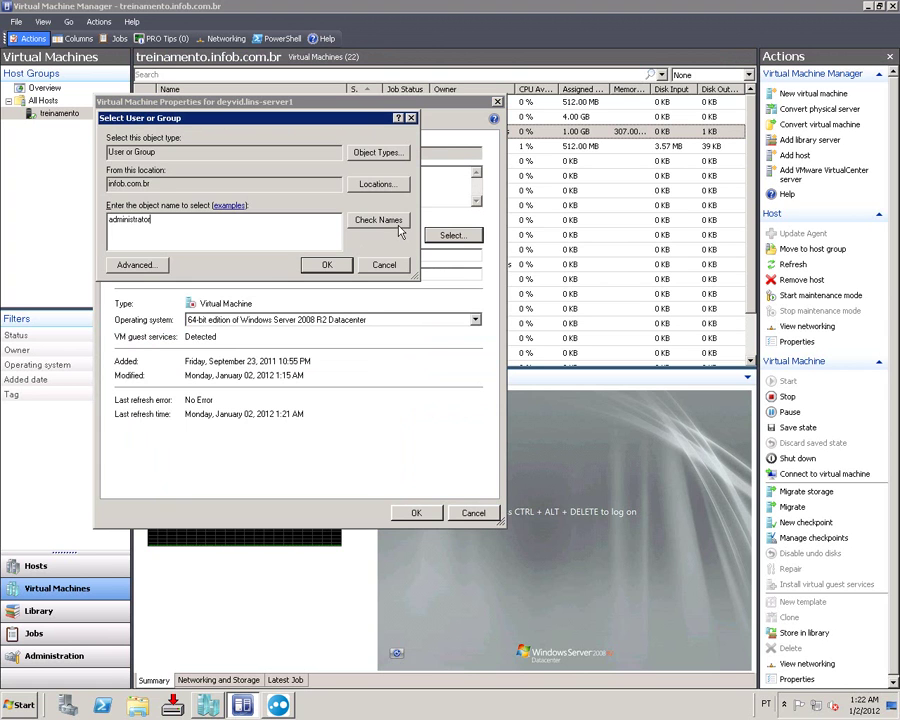
{"action": "left_click", "coordinate": [396, 222]}
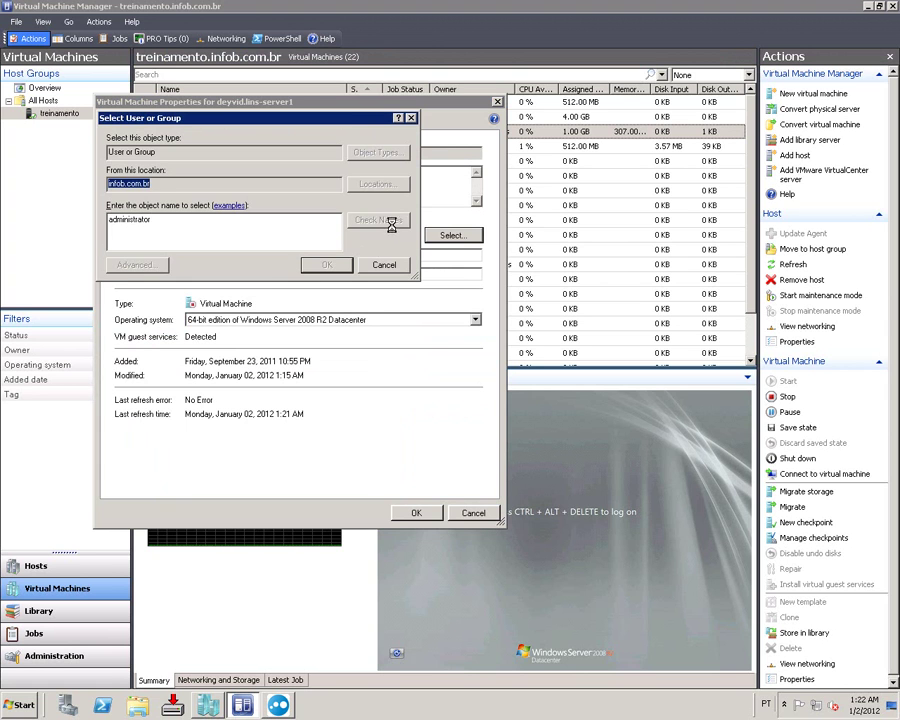
{"action": "left_click", "coordinate": [330, 264]}
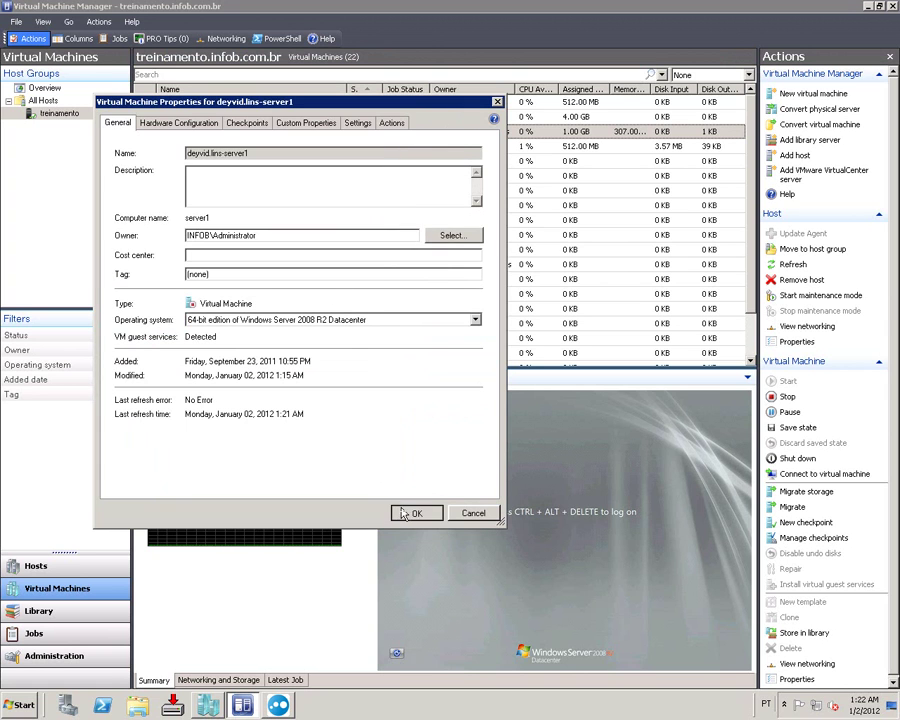
{"action": "left_click", "coordinate": [413, 510]}
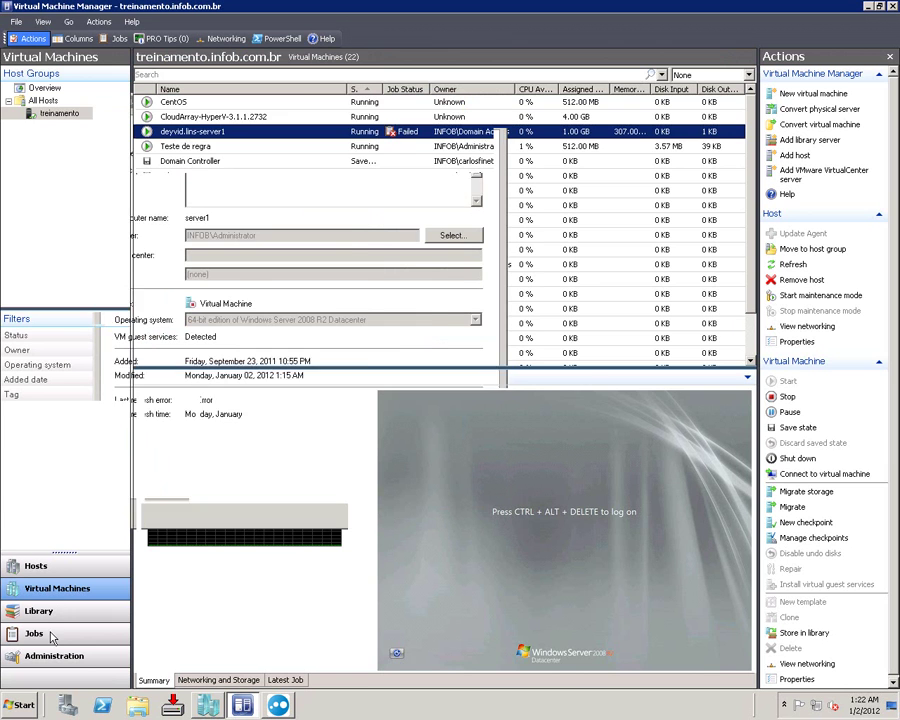
Step: Confirm the owner change completed in Jobs, then minimize the remote session
{"action": "left_click", "coordinate": [52, 637]}
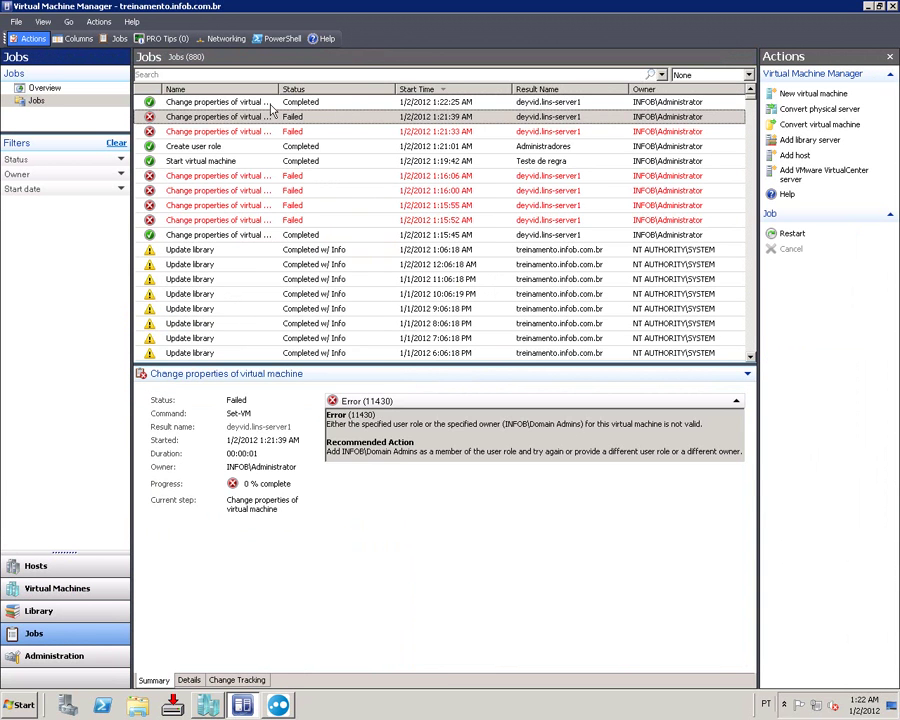
{"action": "left_click", "coordinate": [268, 103]}
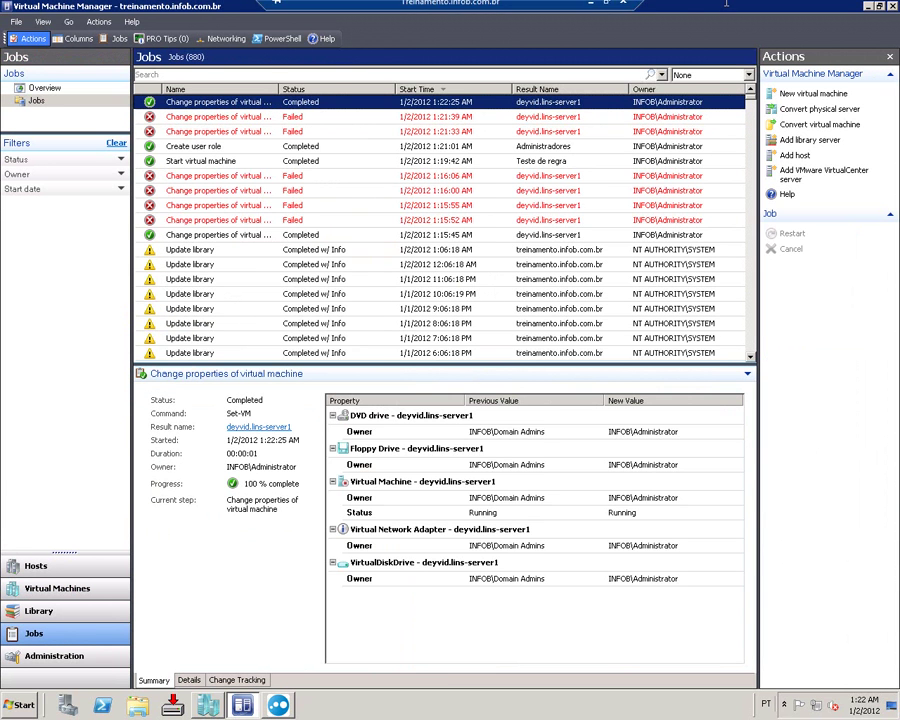
{"action": "left_click", "coordinate": [604, 8]}
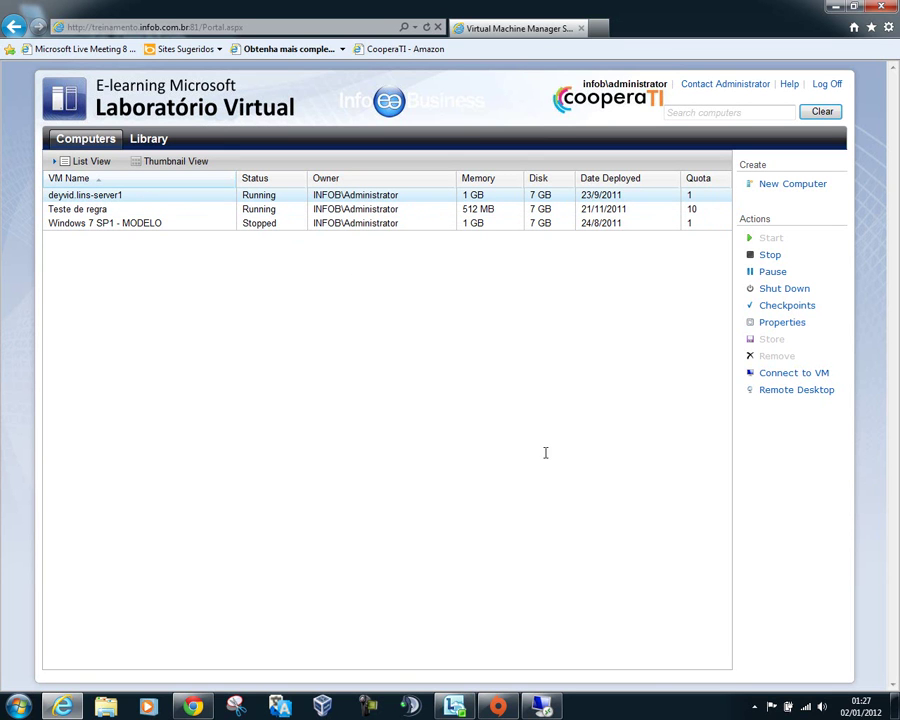
{"action": "left_click", "coordinate": [762, 373]}
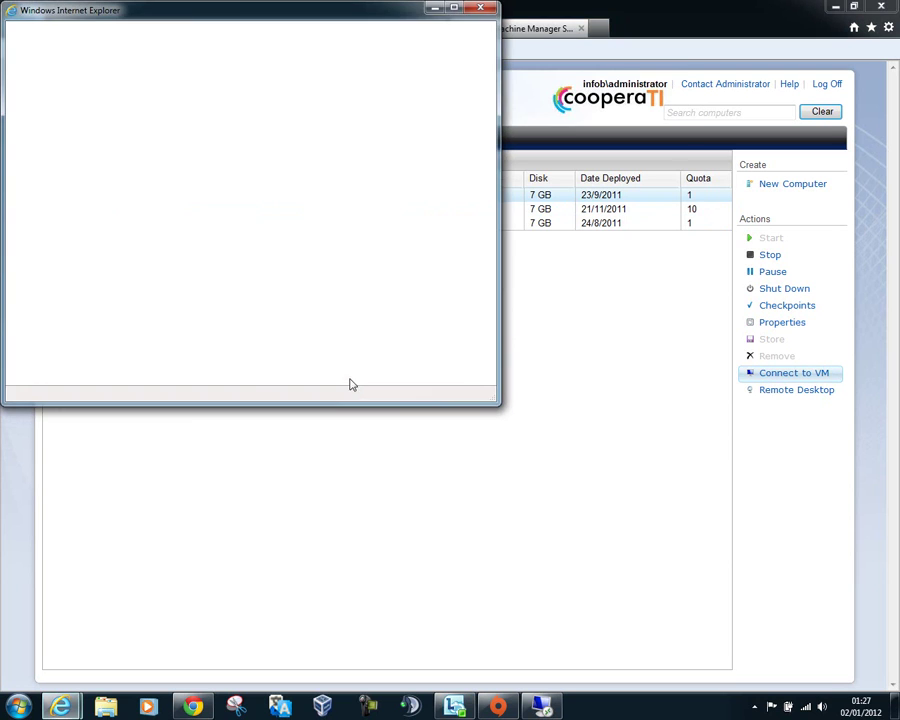
{"action": "left_click_drag", "start_coordinate": [245, 10], "coordinate": [440, 140]}
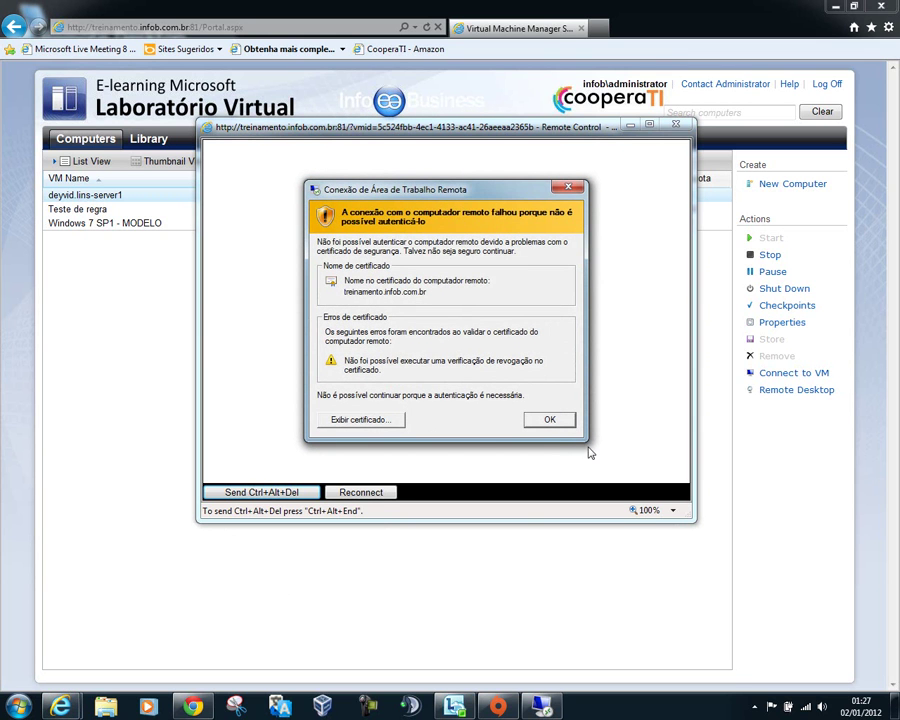
{"action": "left_click", "coordinate": [550, 419]}
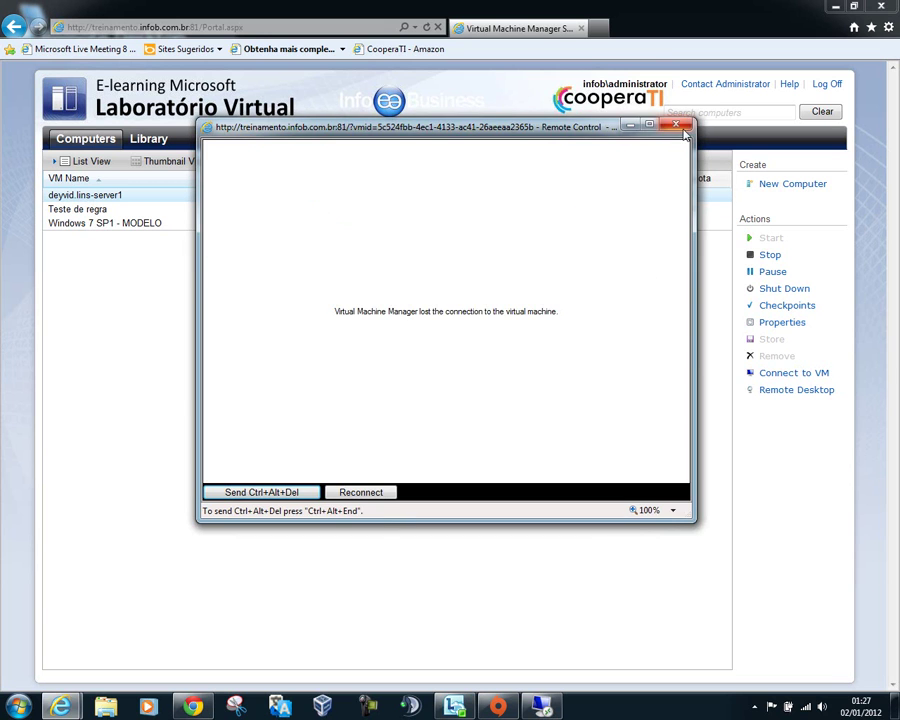
{"action": "left_click", "coordinate": [675, 124]}
{"action": "left_click", "coordinate": [541, 707]}
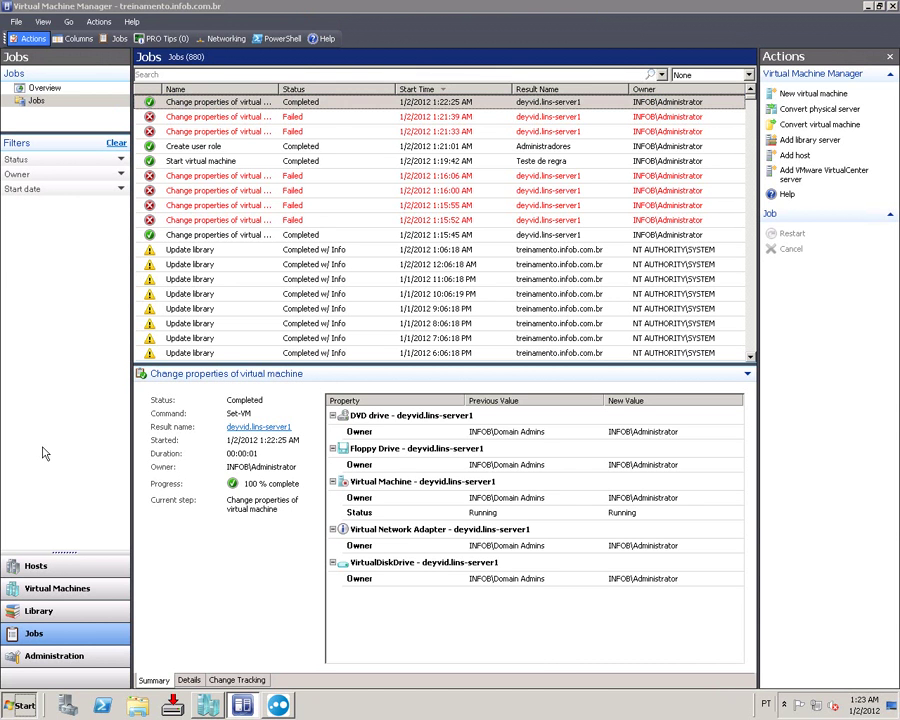
{"action": "key", "text": "super"}
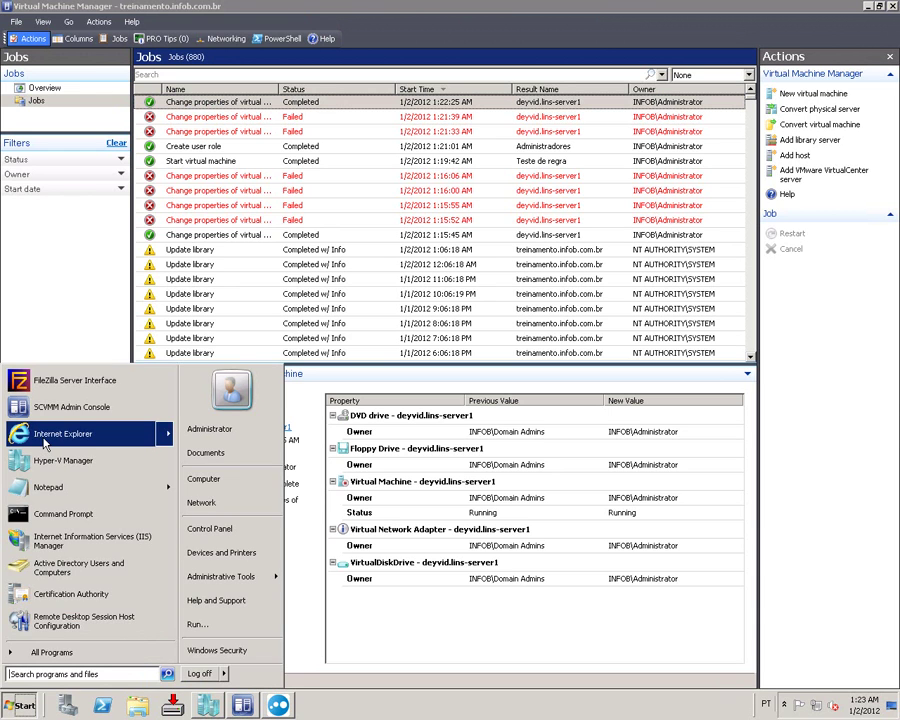
{"action": "left_click", "coordinate": [40, 304]}
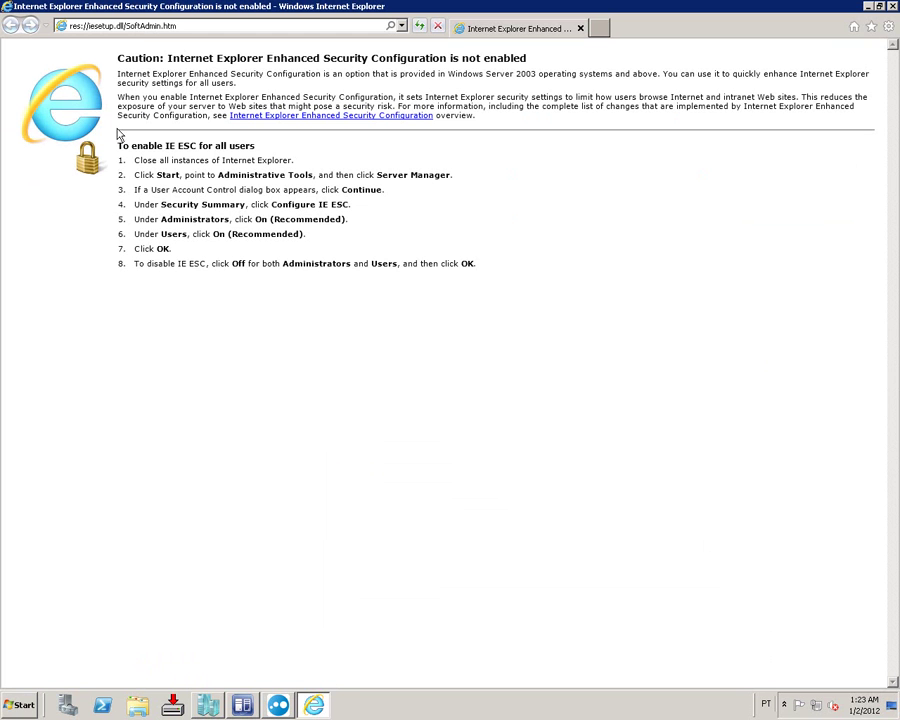
{"action": "left_click", "coordinate": [145, 33]}
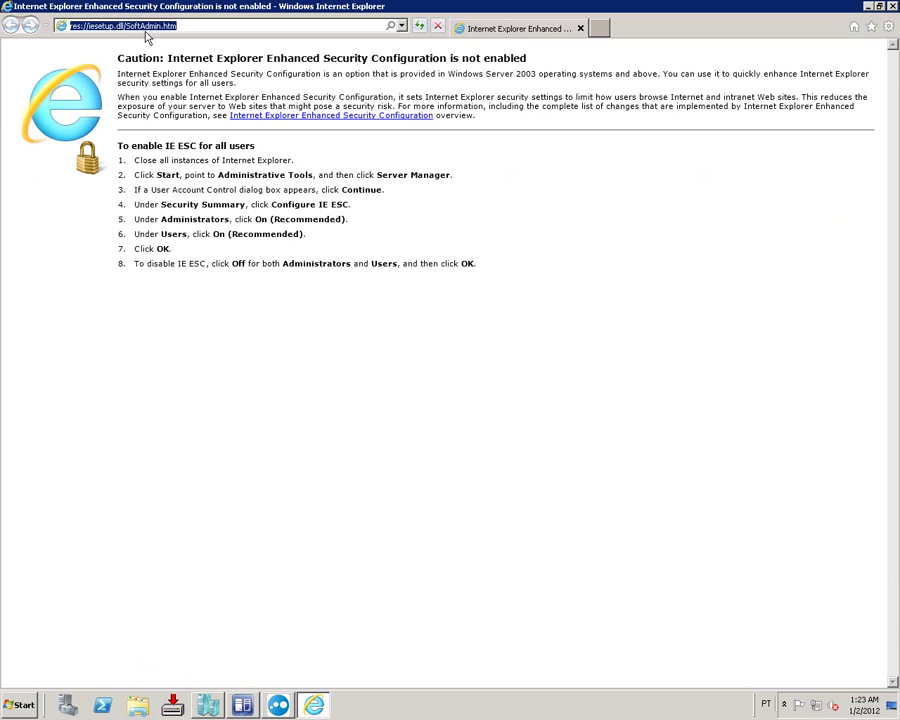
{"action": "type", "text": "http://"}
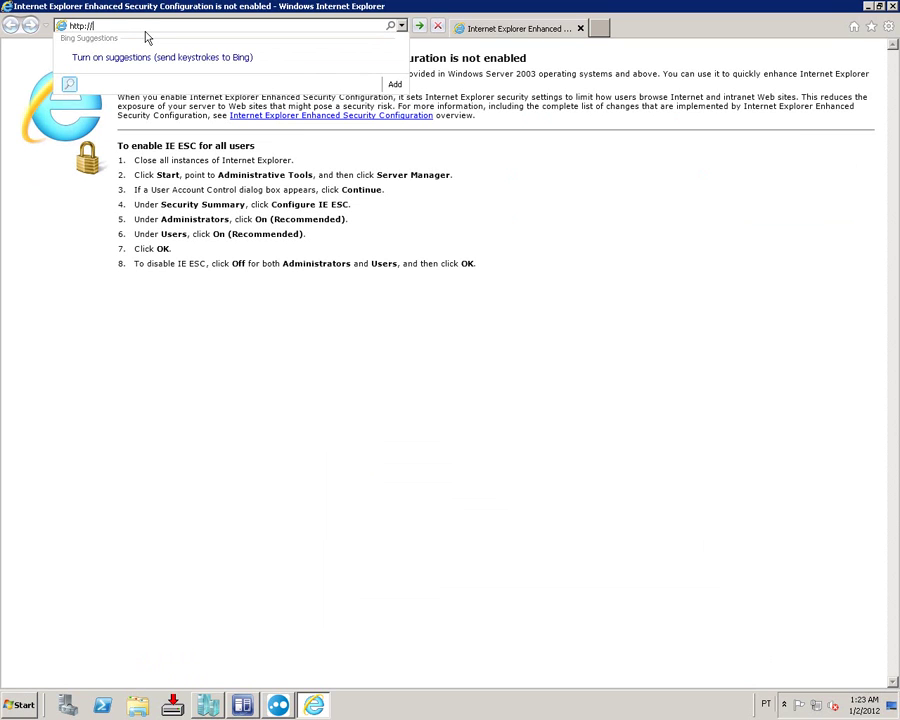
{"action": "type", "text": "treinamento.infob.com.br/"}
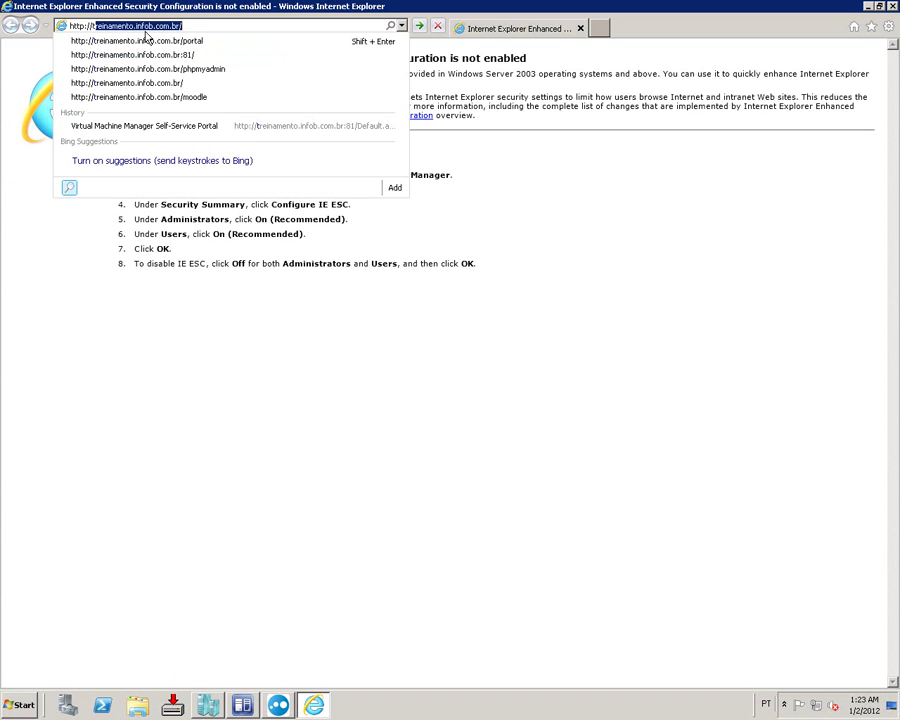
{"action": "key", "text": "Down"}
{"action": "key", "text": "Down"}
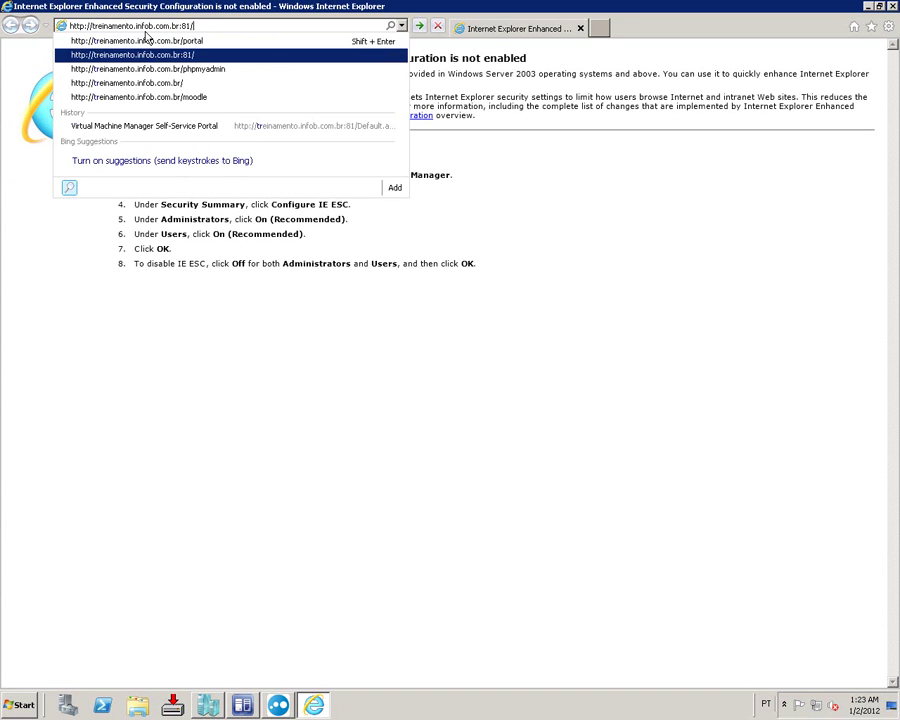
{"action": "key", "text": "Return"}
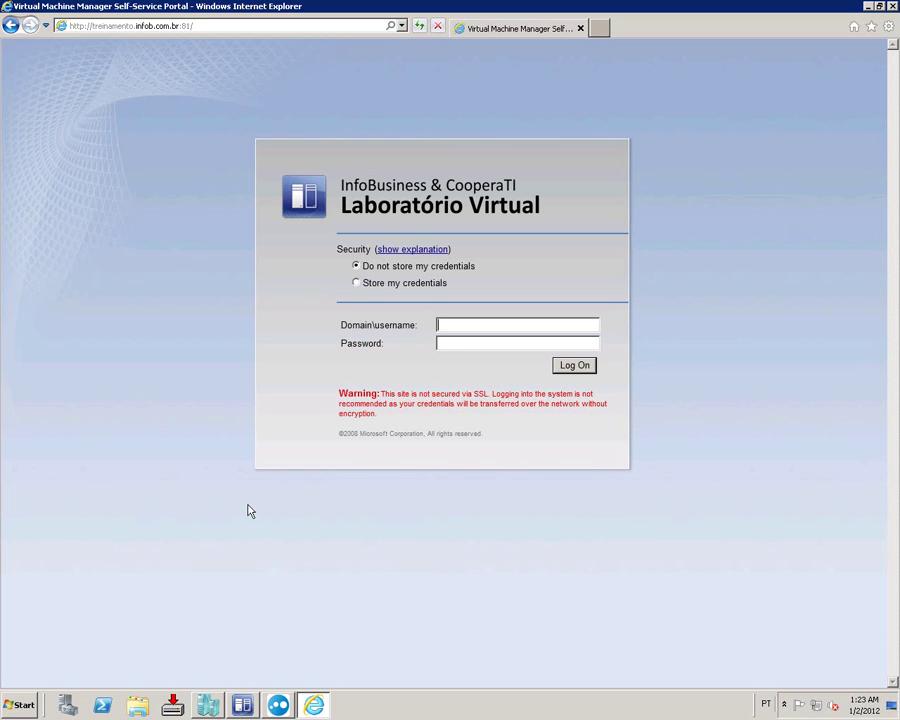
Step: Sign in to the portal with the infob domain administrator username and password
{"action": "type", "text": "ad"}
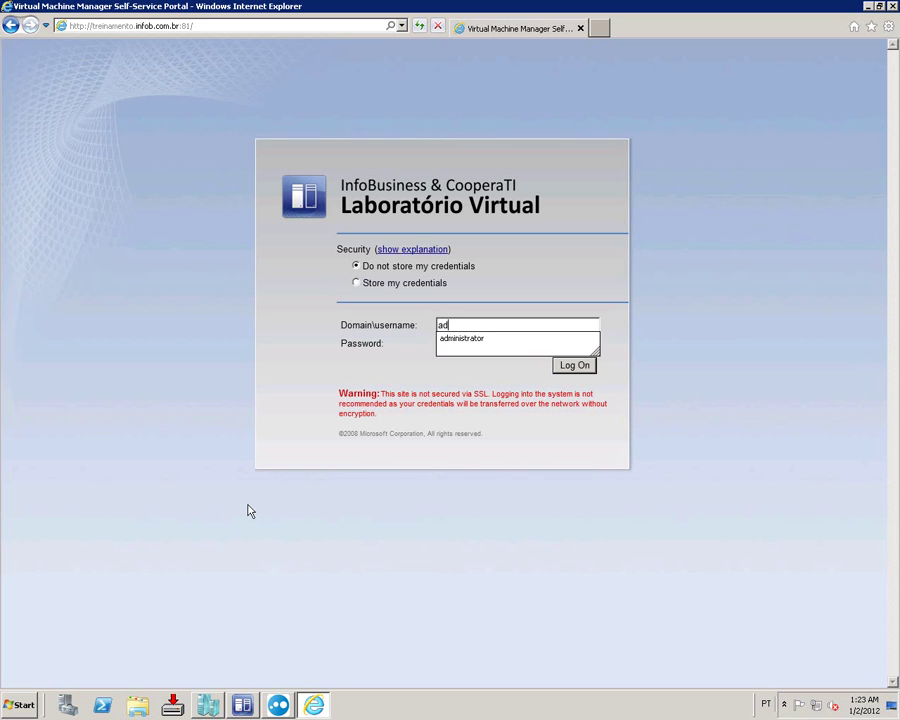
{"action": "key", "text": "Down"}
{"action": "key", "text": "Return"}
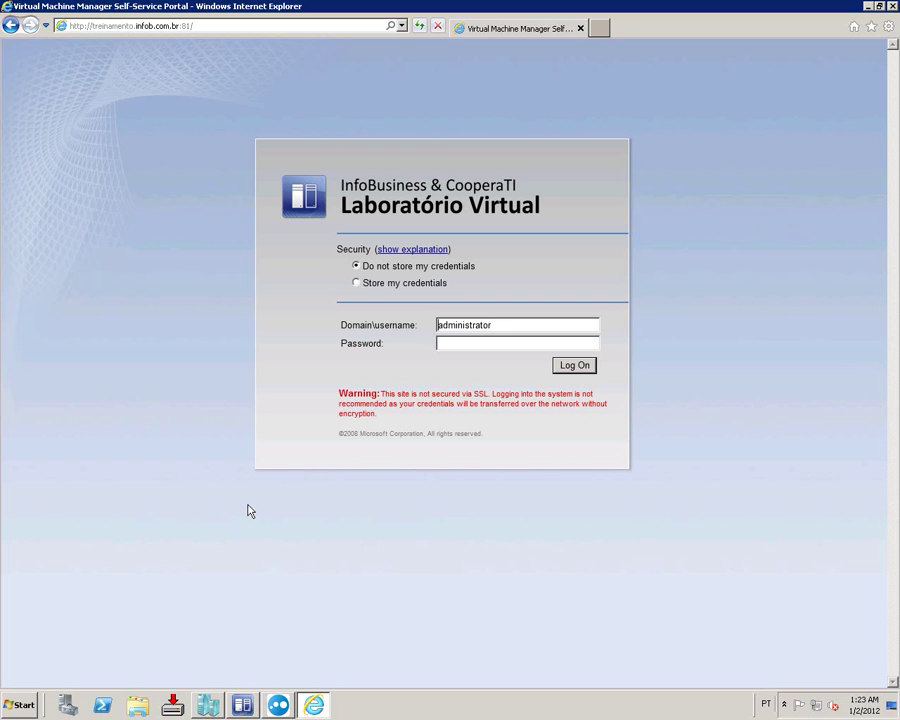
{"action": "type", "text": "infob\\"}
{"action": "key", "text": "Tab"}
{"action": "type", "text": "••••••••••"}
{"action": "key", "text": "Return"}
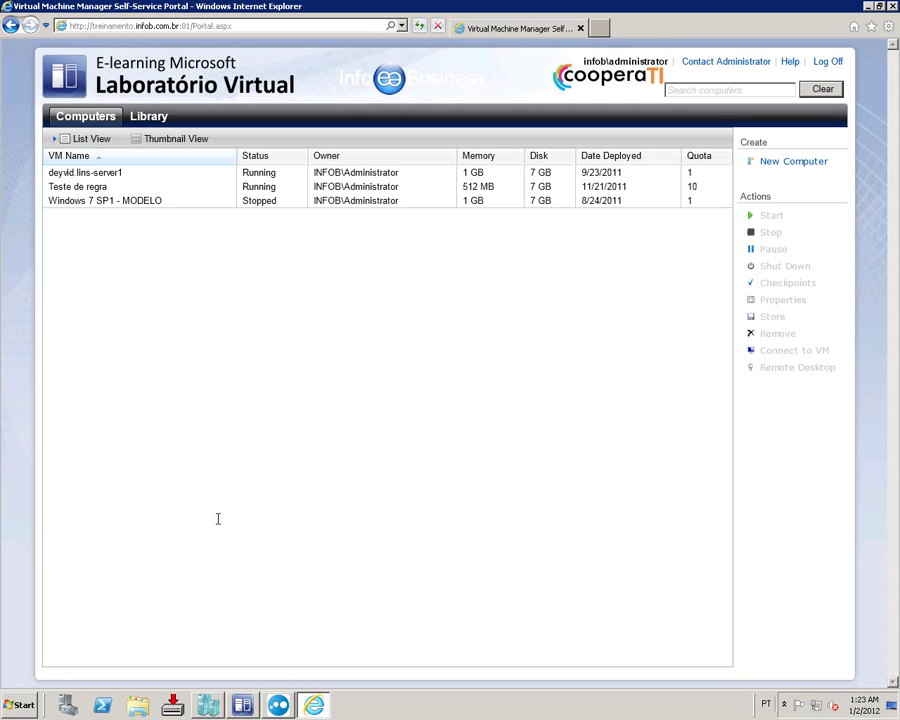
{"action": "left_click", "coordinate": [164, 176]}
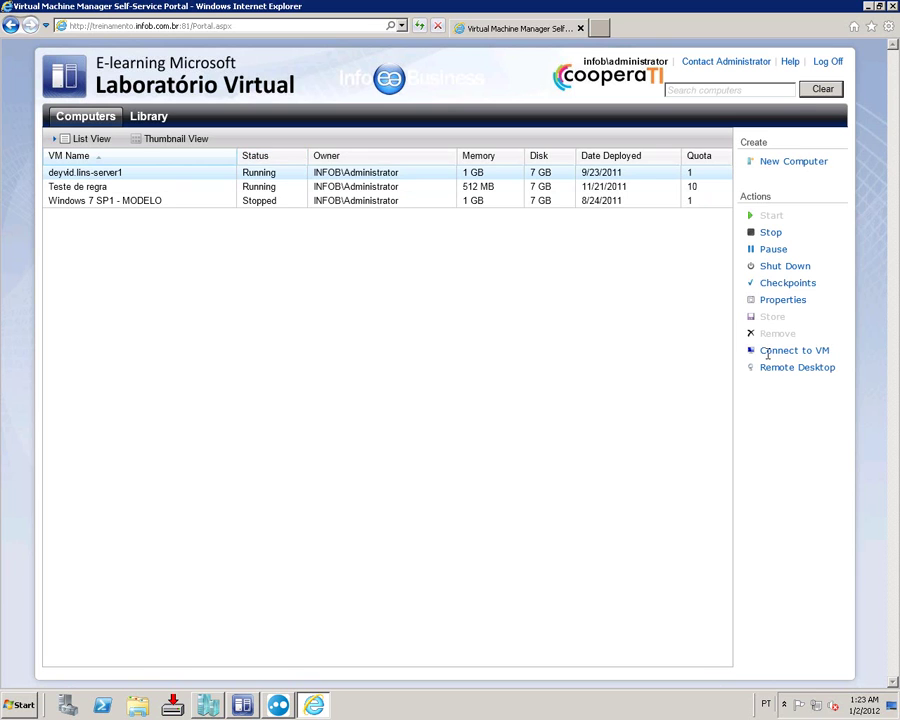
{"action": "left_click", "coordinate": [782, 351]}
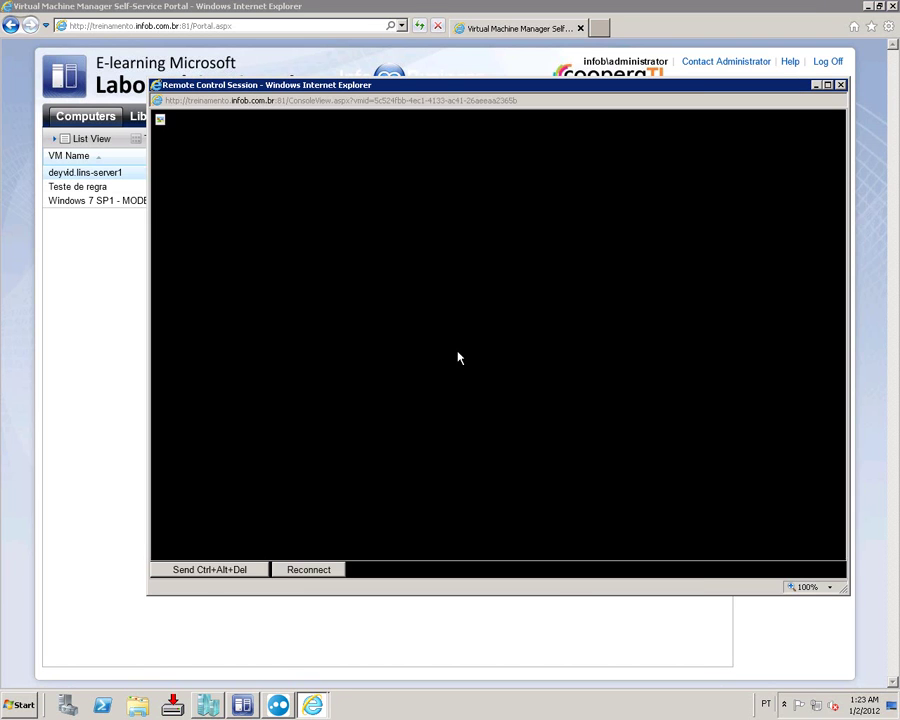
{"action": "left_click", "coordinate": [733, 571]}
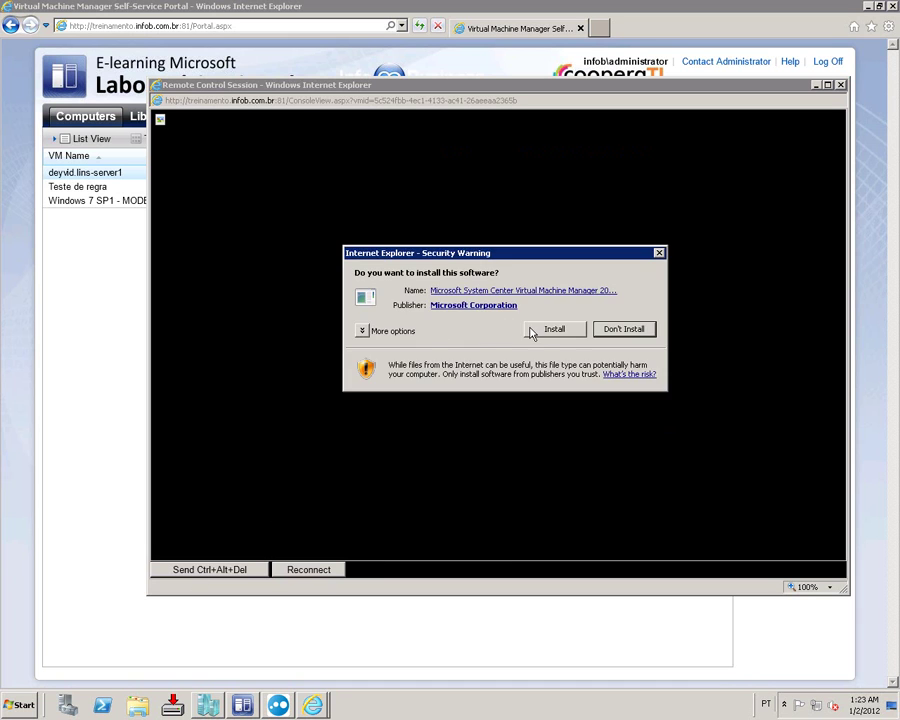
{"action": "left_click", "coordinate": [548, 329]}
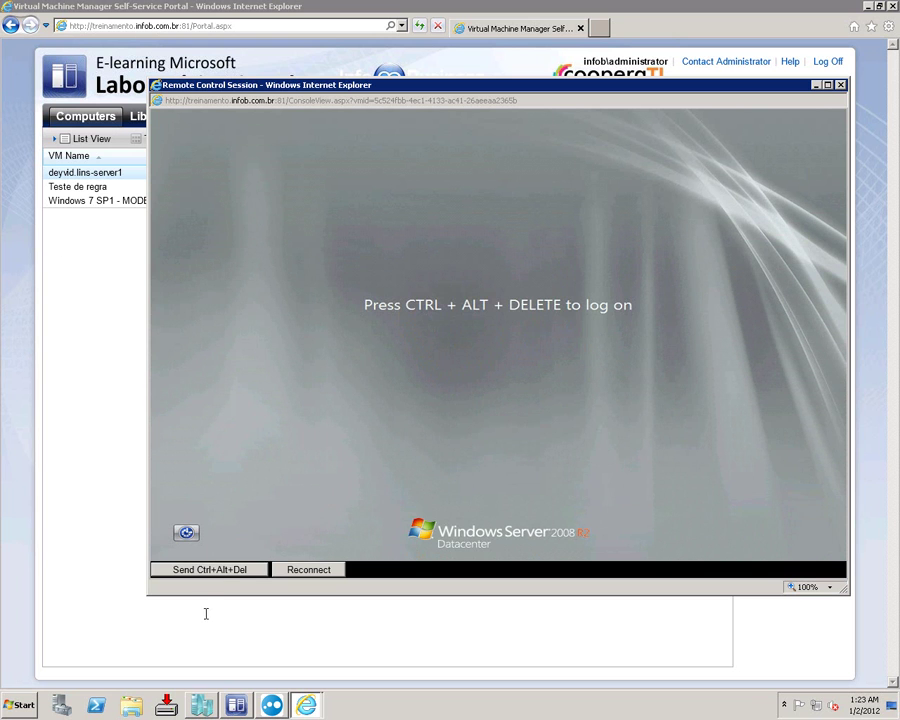
Step: Send Ctrl+Alt+Del, attempt the Windows logon password several times, then close the console
{"action": "left_click", "coordinate": [216, 570]}
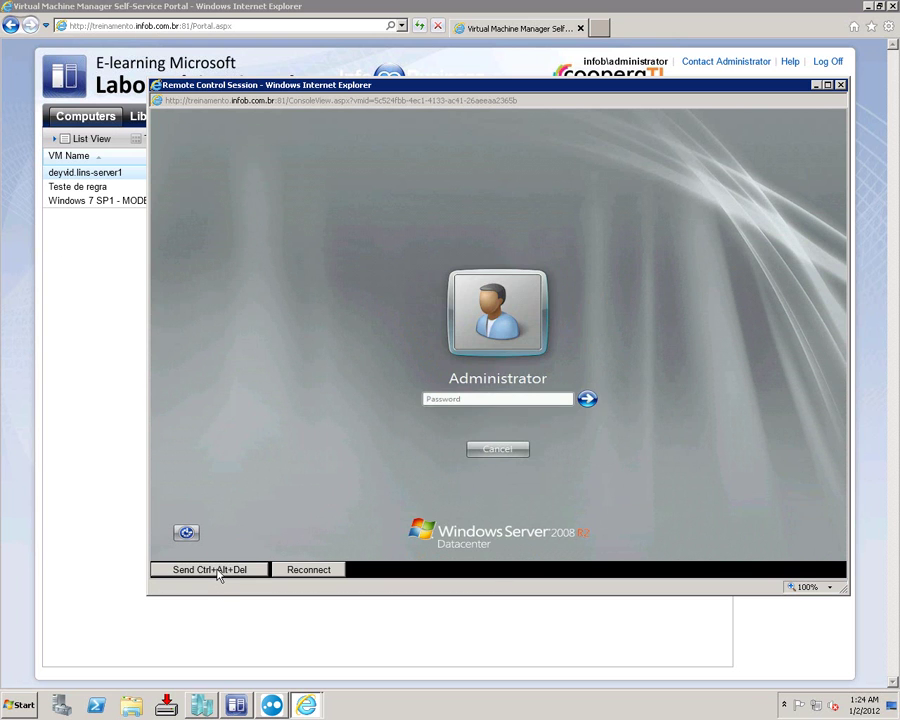
{"action": "type", "text": "••"}
{"action": "key", "text": "Return"}
{"action": "key", "text": "Return"}
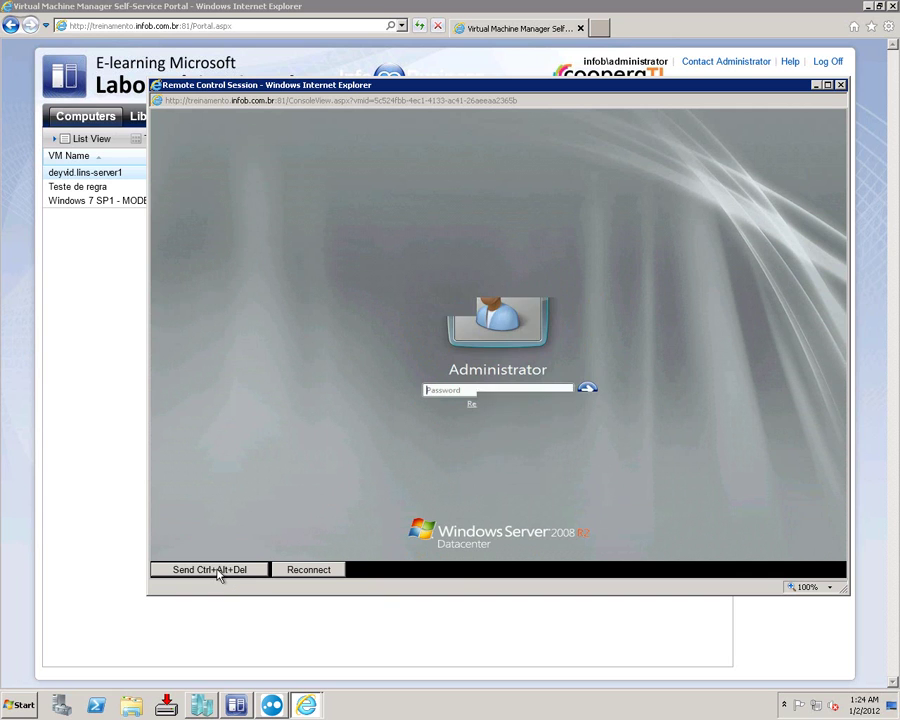
{"action": "key", "text": "Return"}
{"action": "key", "text": "Return"}
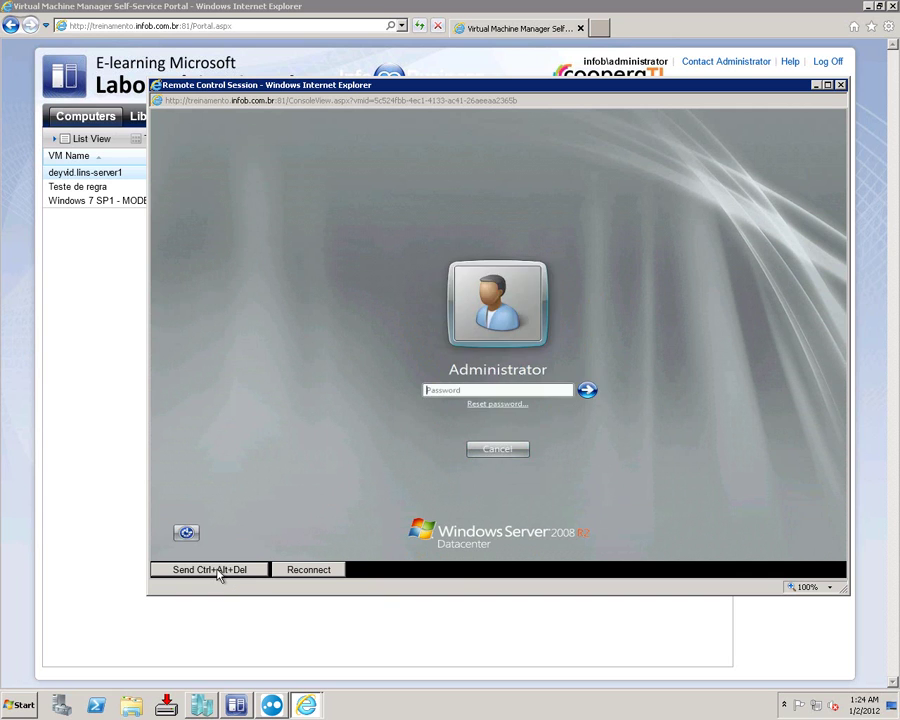
{"action": "type", "text": "•"}
{"action": "key", "text": "Return"}
{"action": "key", "text": "Return"}
{"action": "type", "text": "••••••••••"}
{"action": "key", "text": "Return"}
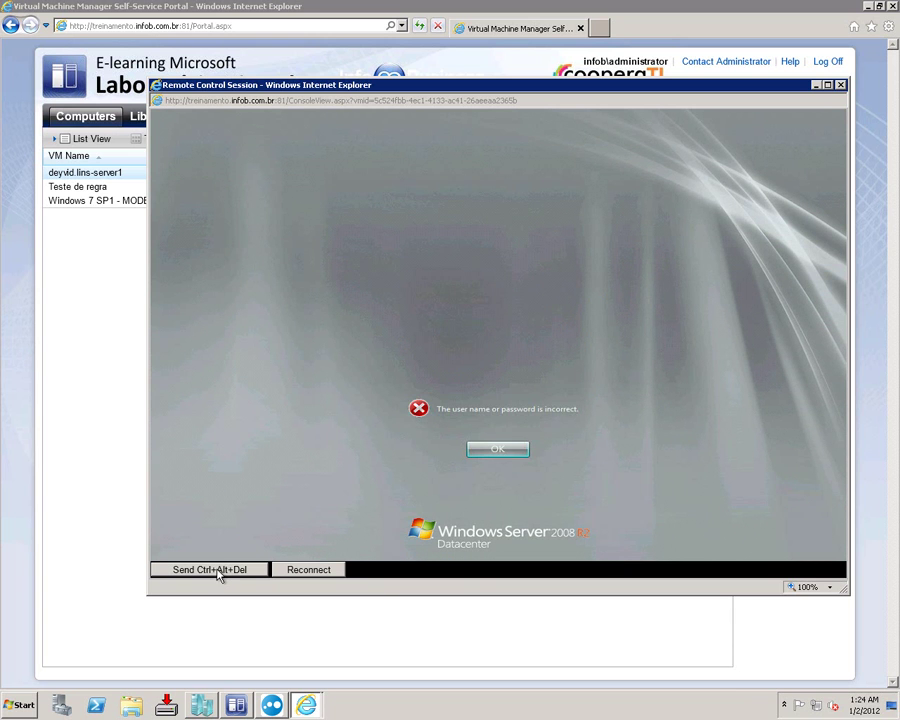
{"action": "key", "text": "Return"}
{"action": "type", "text": "•••••••"}
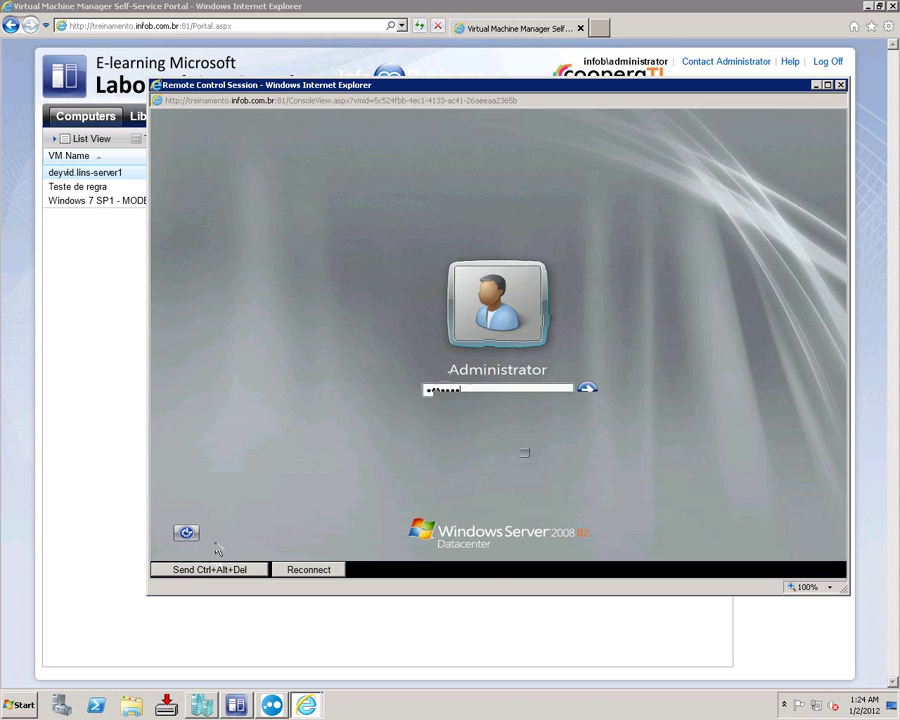
{"action": "key", "text": "Return"}
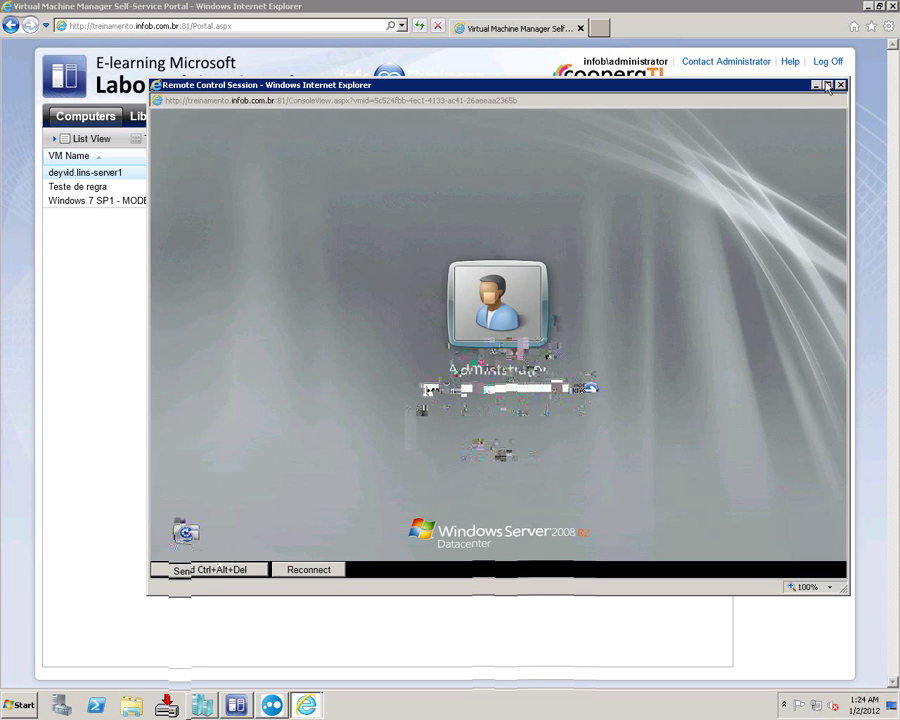
{"action": "left_click", "coordinate": [109, 172]}
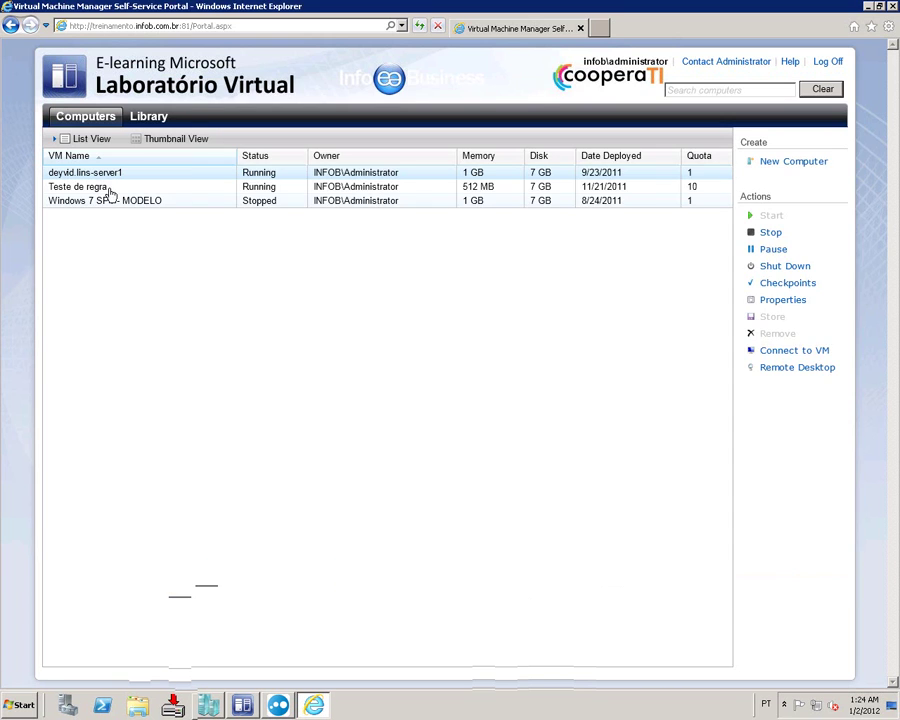
Step: Open the Teste de regra console and attempt a Windows logon with Ctrl+Alt+Del
{"action": "left_click", "coordinate": [100, 187]}
{"action": "left_click", "coordinate": [770, 351]}
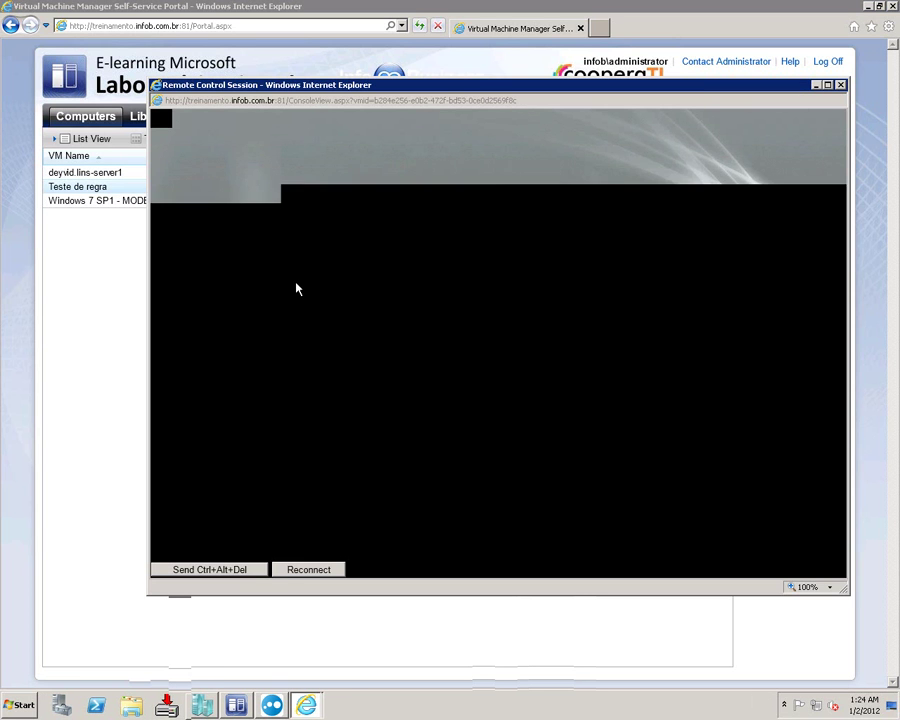
{"action": "left_click", "coordinate": [197, 572]}
{"action": "type", "text": "•••••••"}
{"action": "key", "text": "Return"}
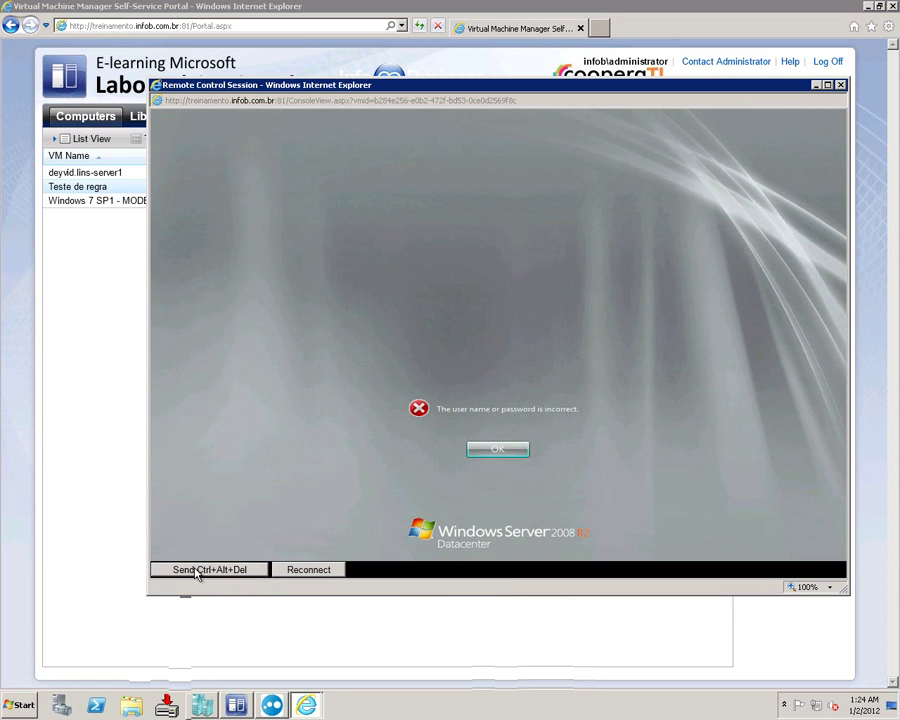
{"action": "key", "text": "Return"}
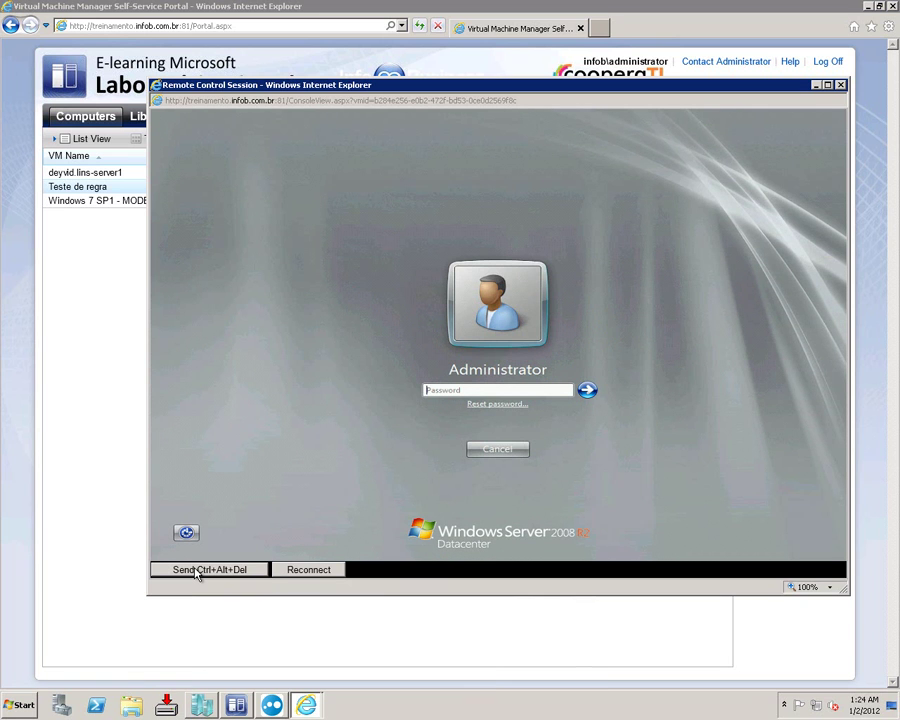
Step: Clear the password, cancel the logon, and close the Remote Control Session window
{"action": "type", "text": "•"}
{"action": "key", "text": "BackSpace"}
{"action": "key", "text": "Caps_Lock"}
{"action": "key", "text": "Caps_Lock"}
{"action": "type", "text": "•"}
{"action": "key", "text": "BackSpace"}
{"action": "key", "text": "BackSpace"}
{"action": "key", "text": "Return"}
{"action": "key", "text": "Return"}
{"action": "left_click", "coordinate": [492, 452]}
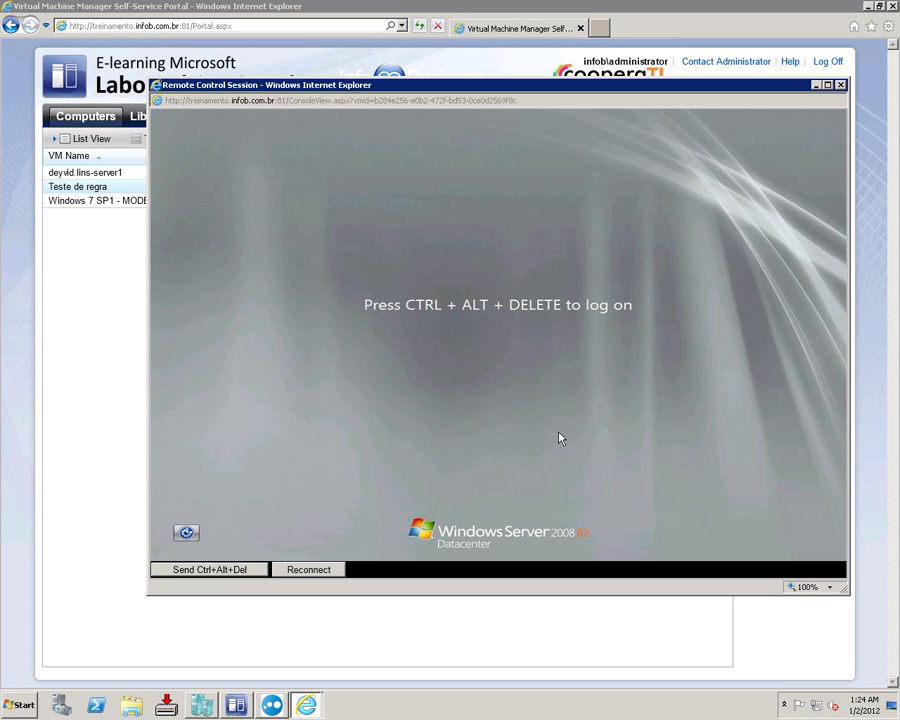
{"action": "left_click", "coordinate": [840, 85]}
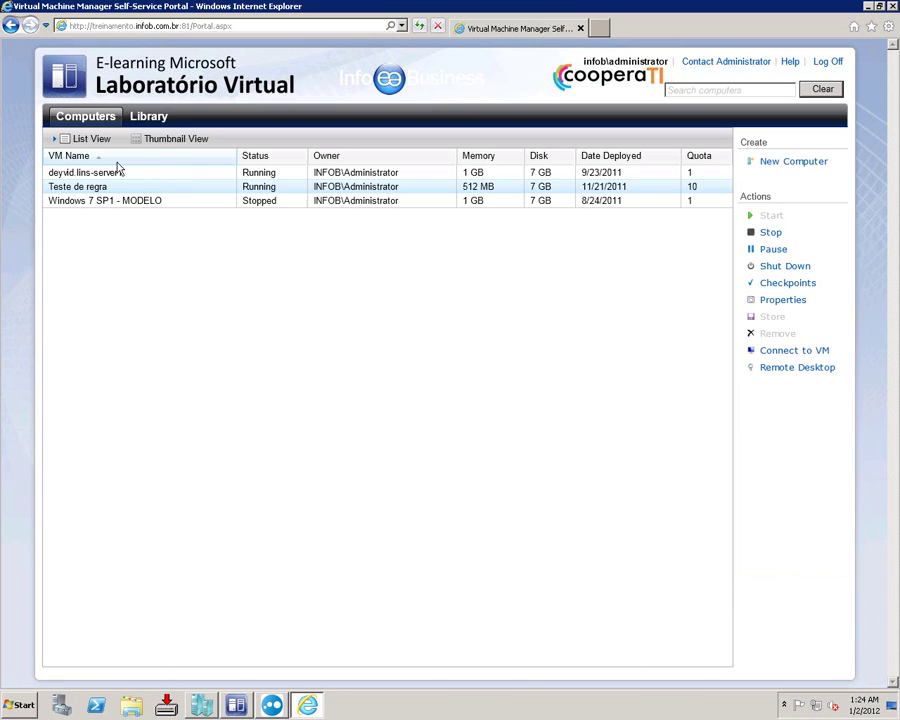
{"action": "left_click", "coordinate": [176, 139]}
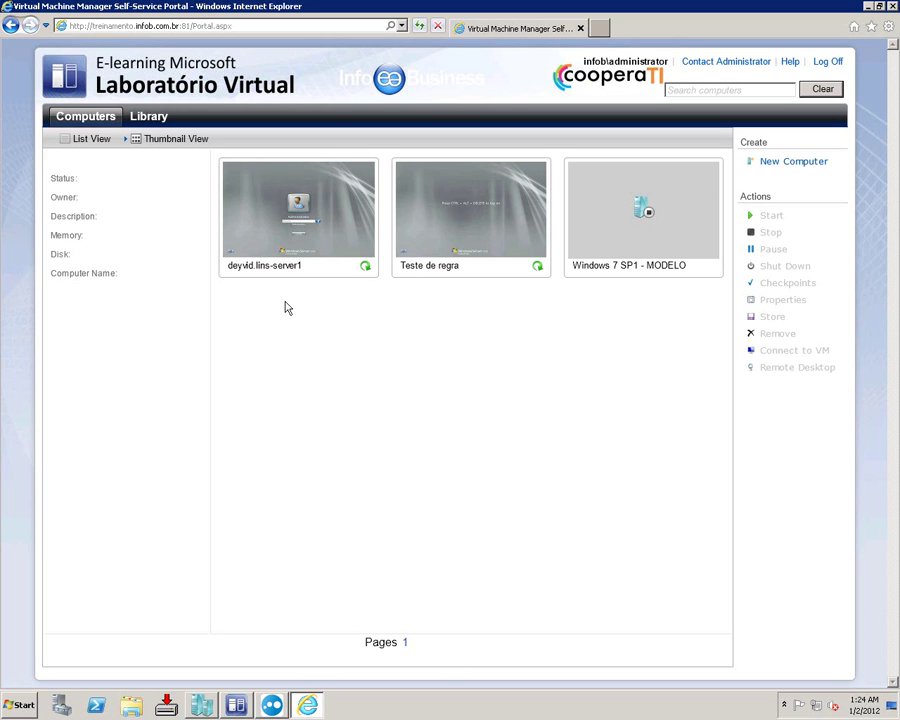
{"action": "left_click", "coordinate": [370, 270]}
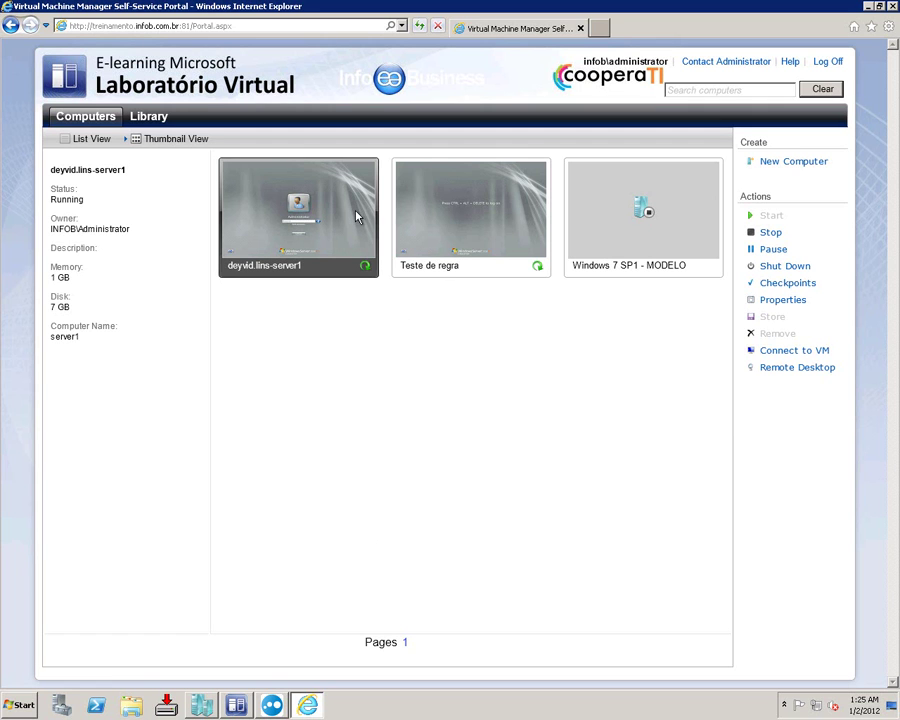
{"action": "left_click", "coordinate": [764, 367]}
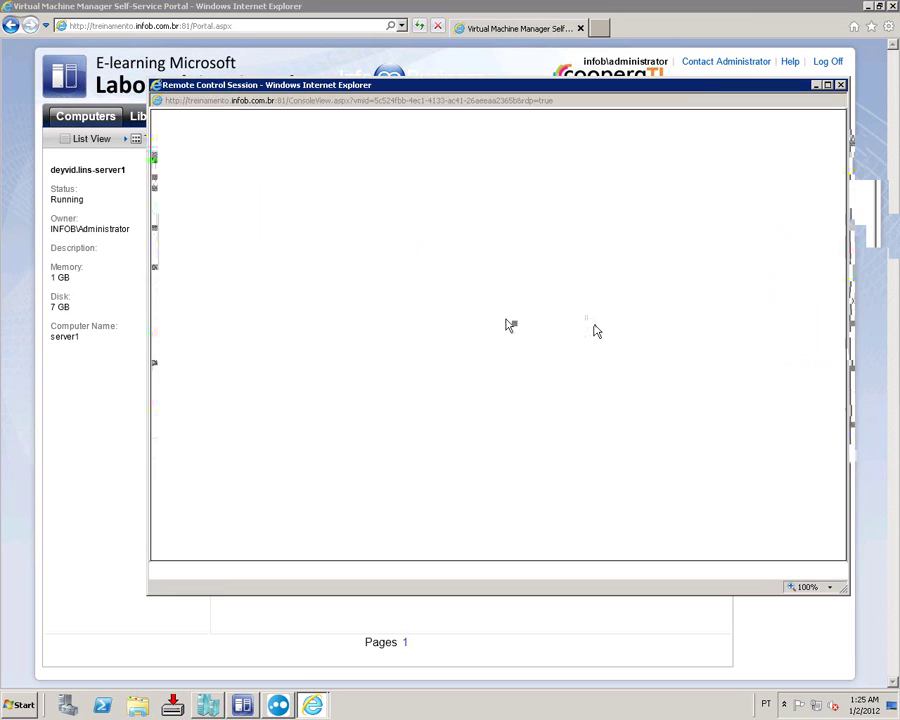
{"action": "left_click", "coordinate": [841, 85]}
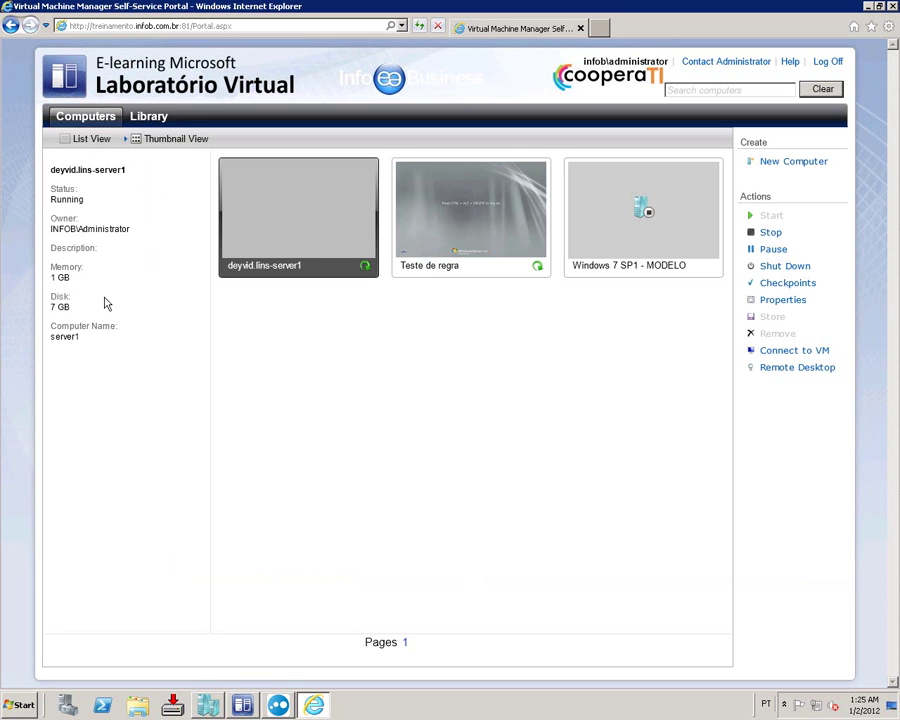
{"action": "left_click", "coordinate": [251, 710]}
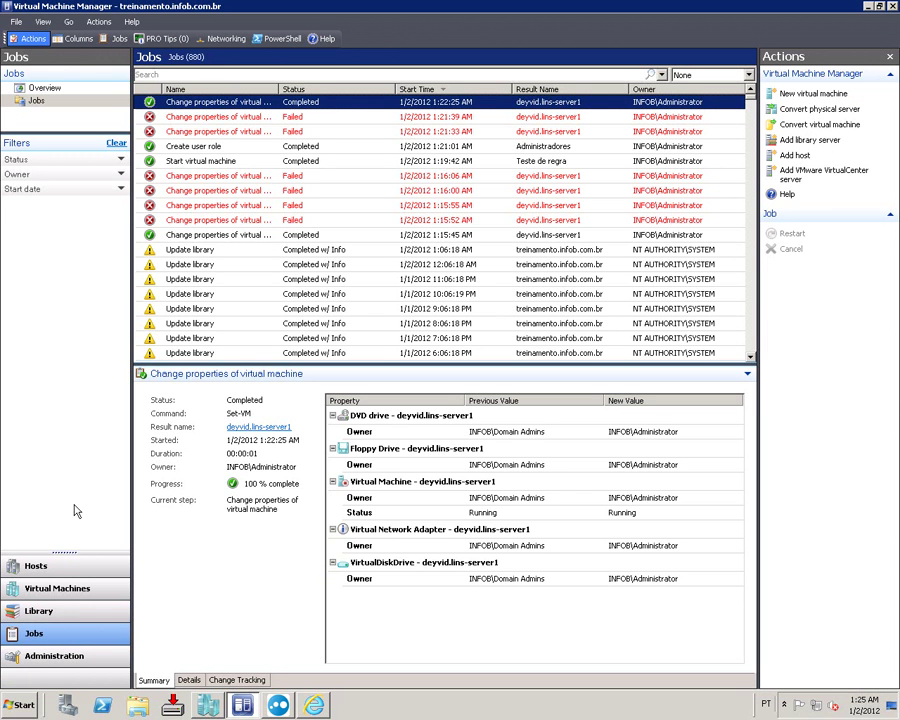
Step: Browse the templates and images in the VMM Library, then switch back to the self-service portal
{"action": "left_click", "coordinate": [60, 622]}
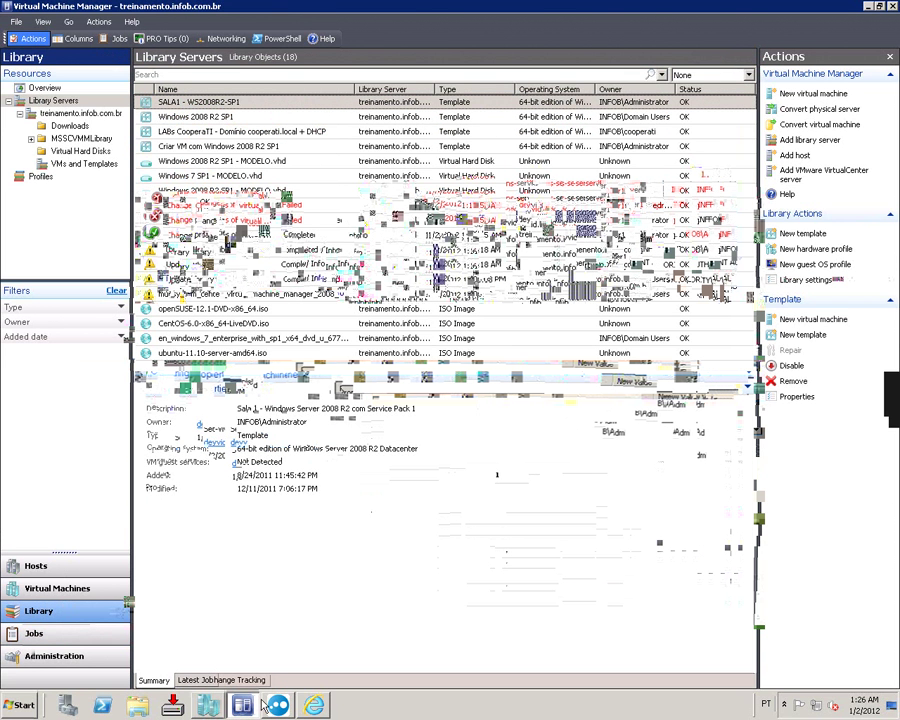
{"action": "left_click", "coordinate": [314, 706]}
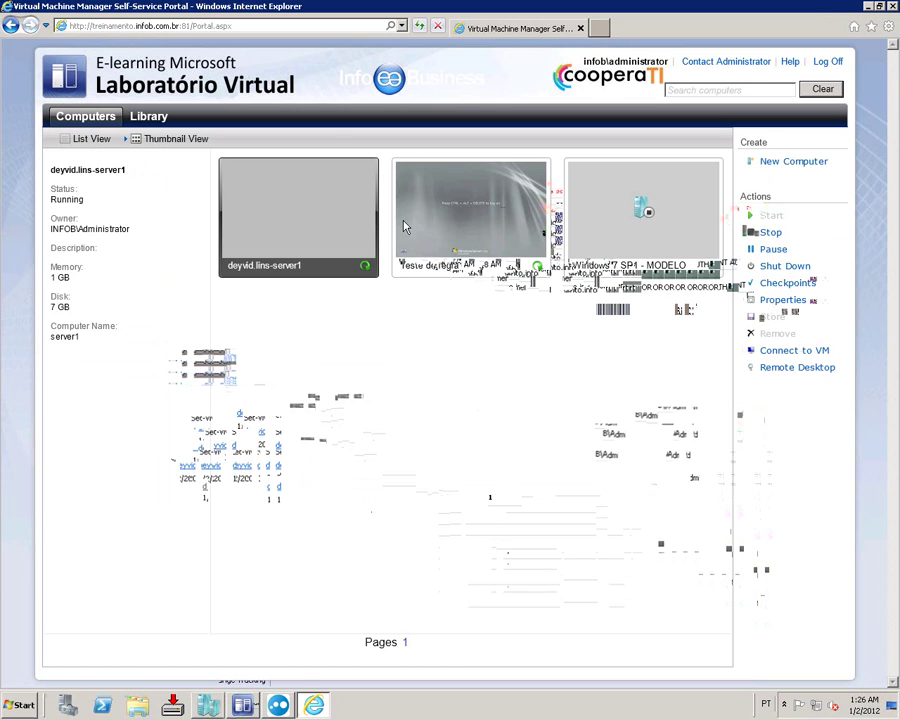
Step: Create a new computer named 'Teste de pontos' with the Administradores role and confirm the success message
{"action": "left_click", "coordinate": [780, 166]}
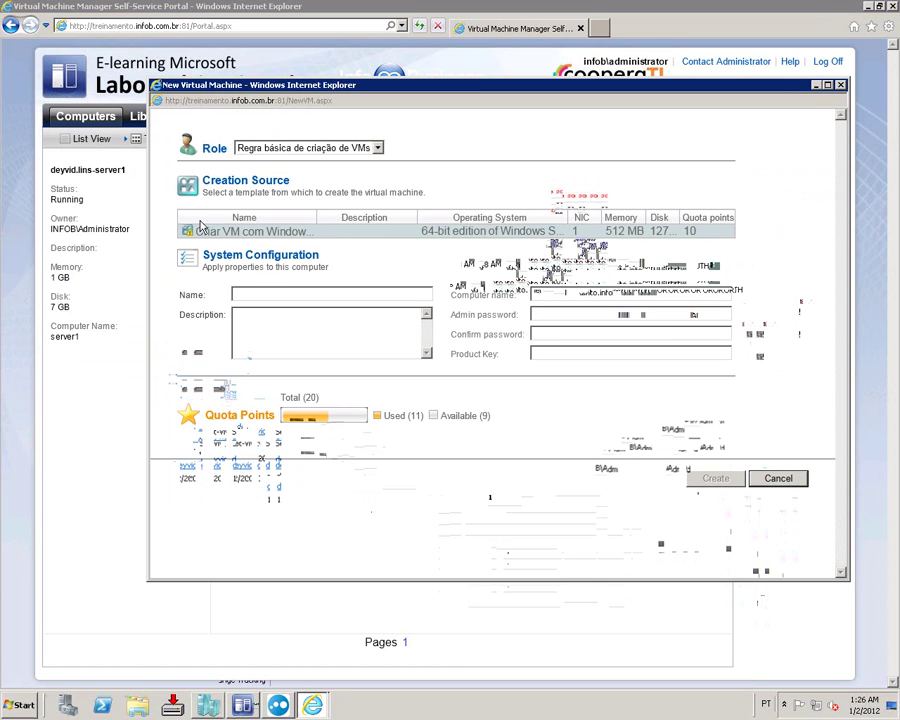
{"action": "left_click", "coordinate": [274, 149]}
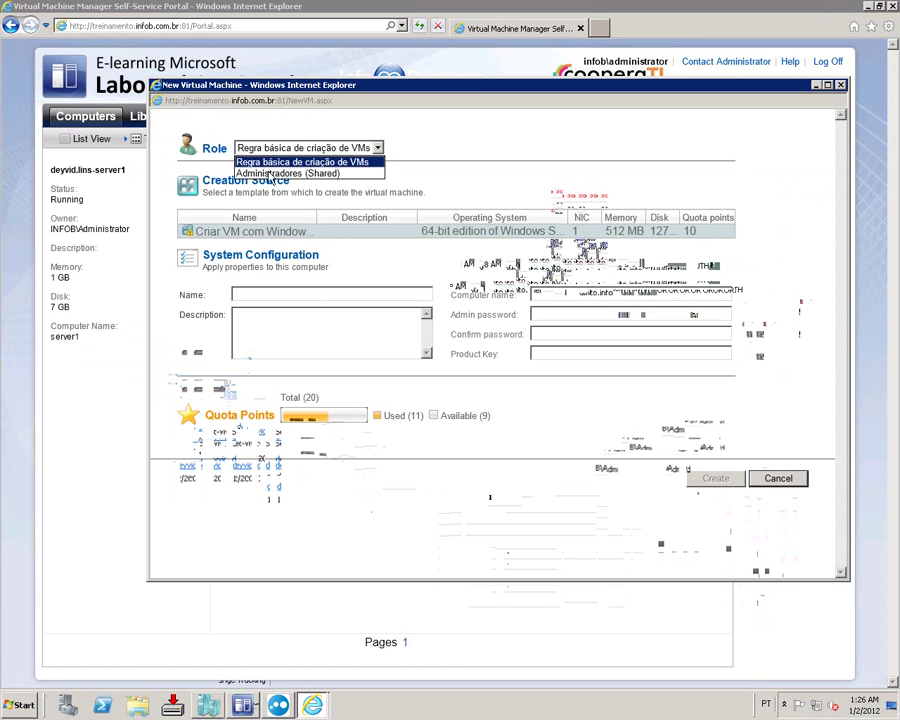
{"action": "left_click", "coordinate": [270, 173]}
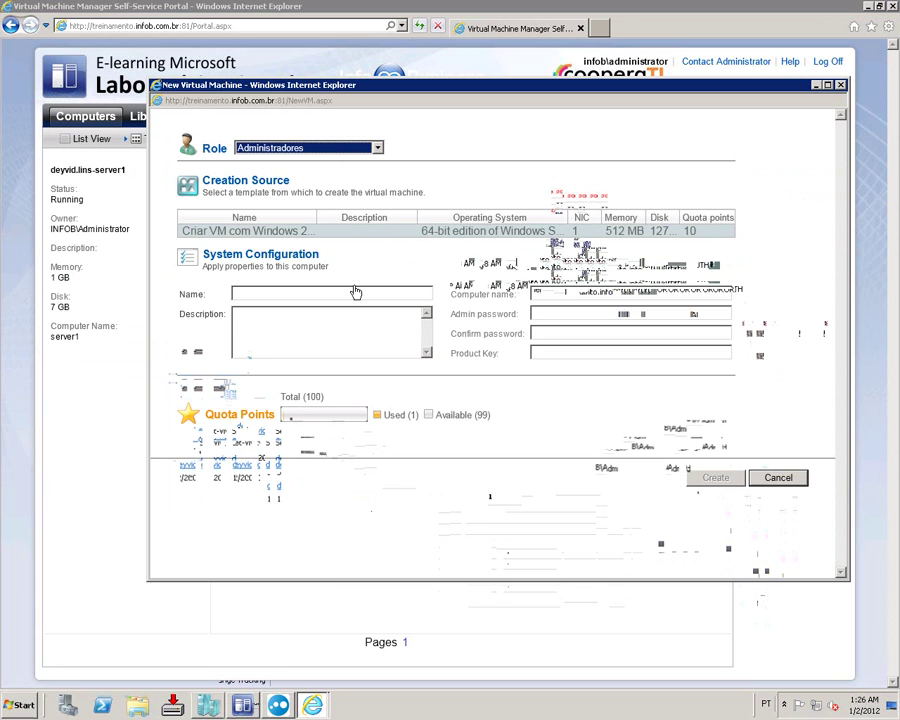
{"action": "left_click", "coordinate": [310, 293]}
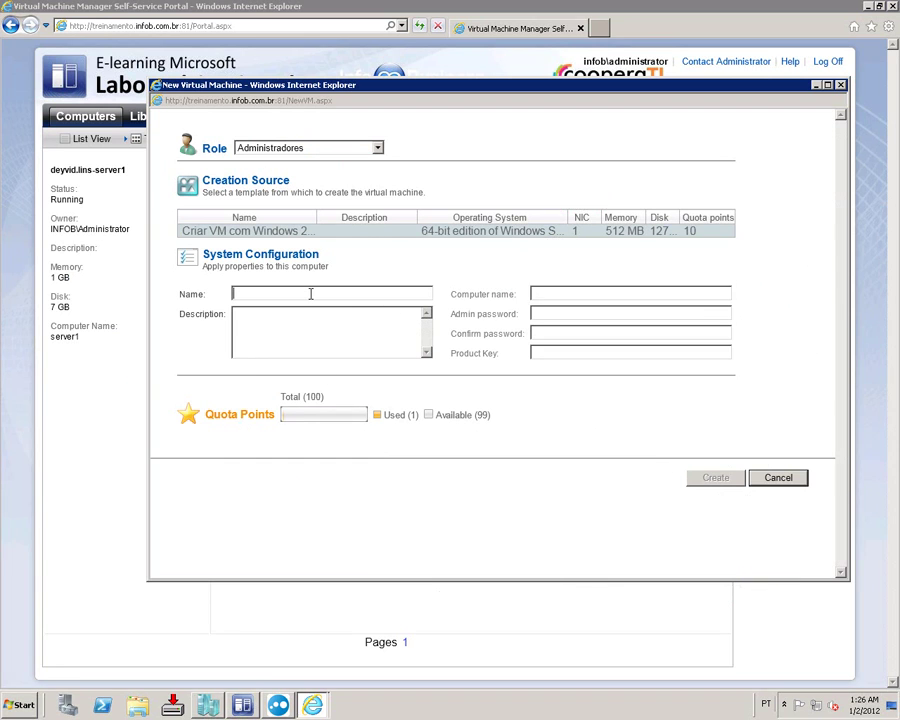
{"action": "type", "text": "Teste de pontos"}
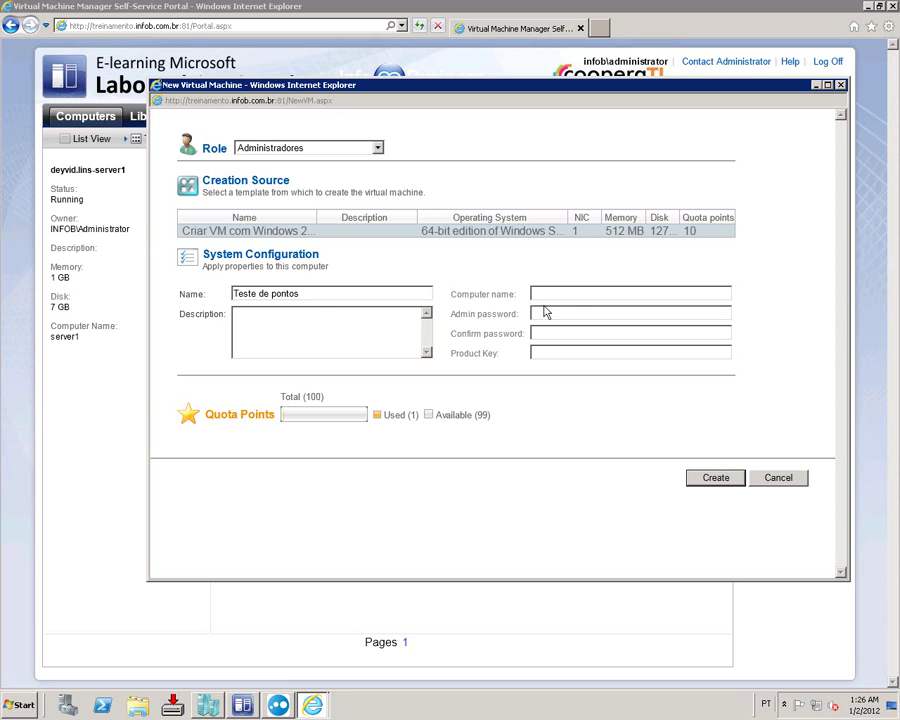
{"action": "left_click", "coordinate": [408, 324]}
{"action": "left_click", "coordinate": [728, 482]}
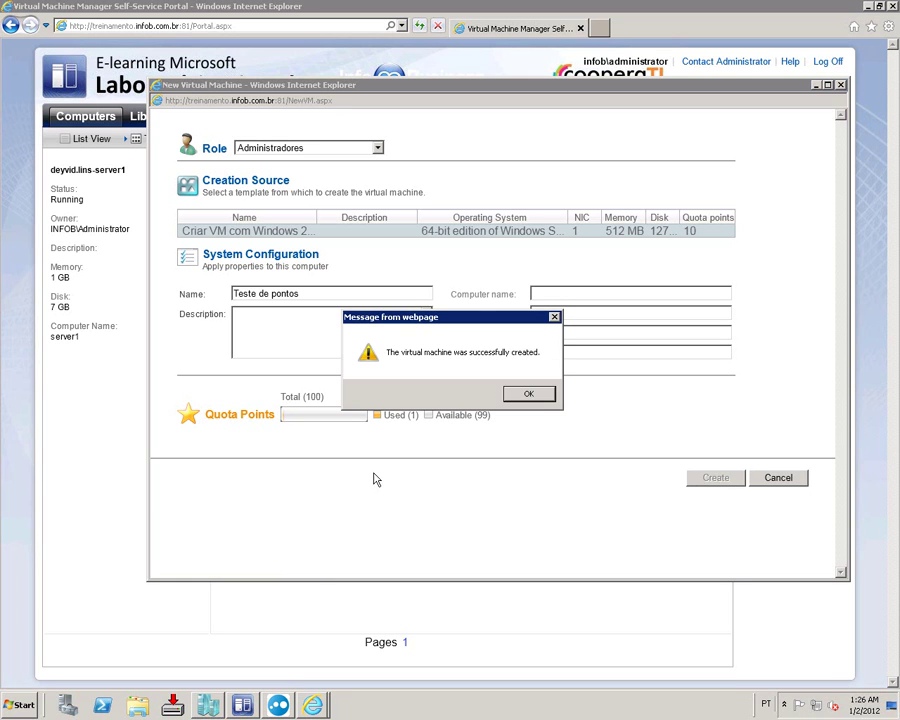
{"action": "left_click", "coordinate": [526, 394]}
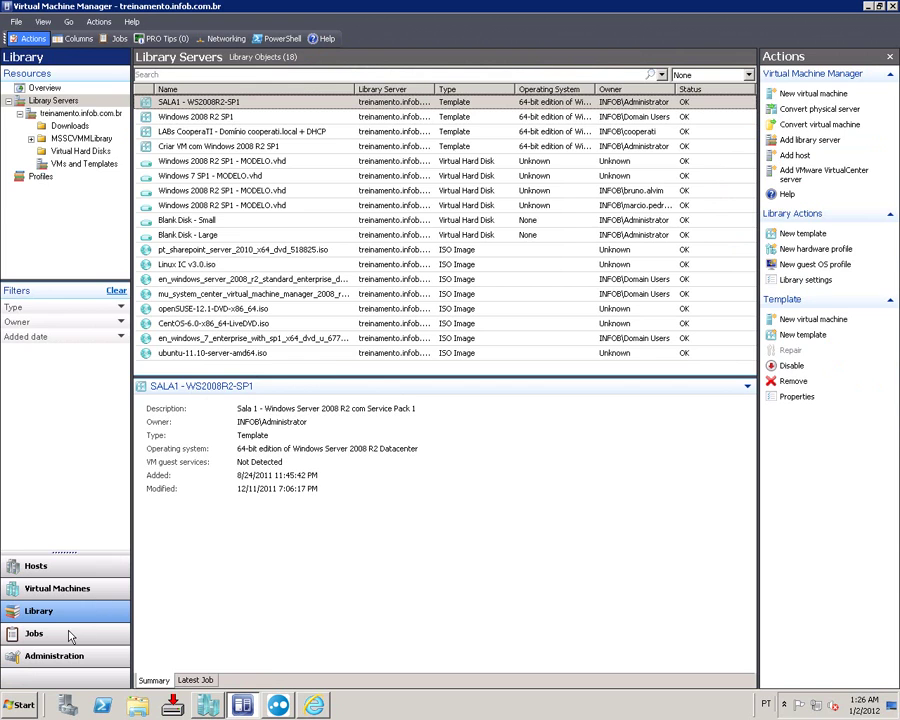
Step: Check the Create virtual machine job in Jobs and dismiss the portal's mail client error
{"action": "left_click", "coordinate": [71, 636]}
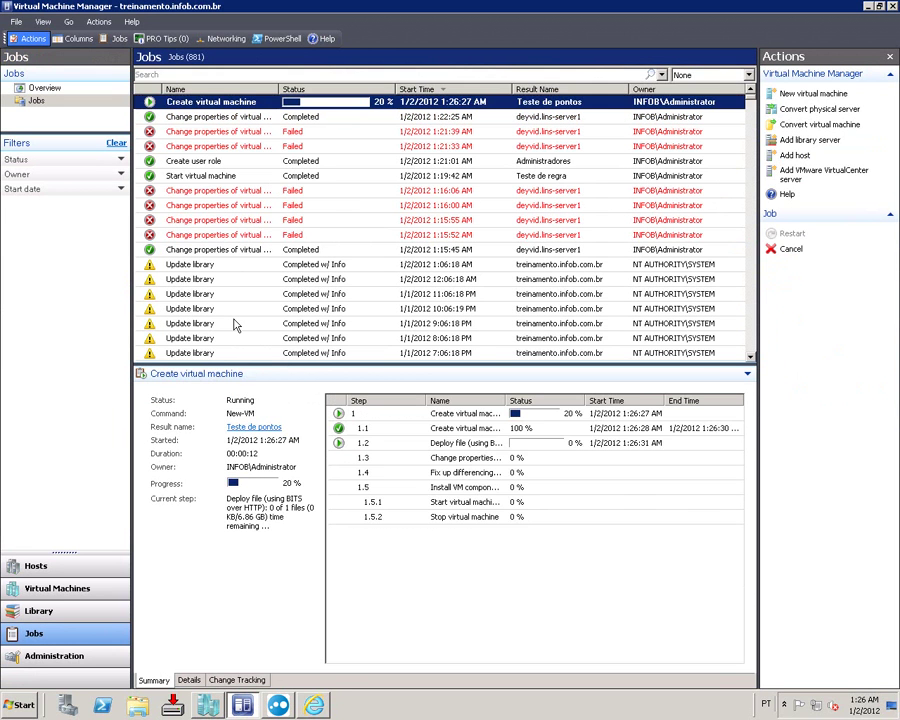
{"action": "left_click", "coordinate": [313, 706]}
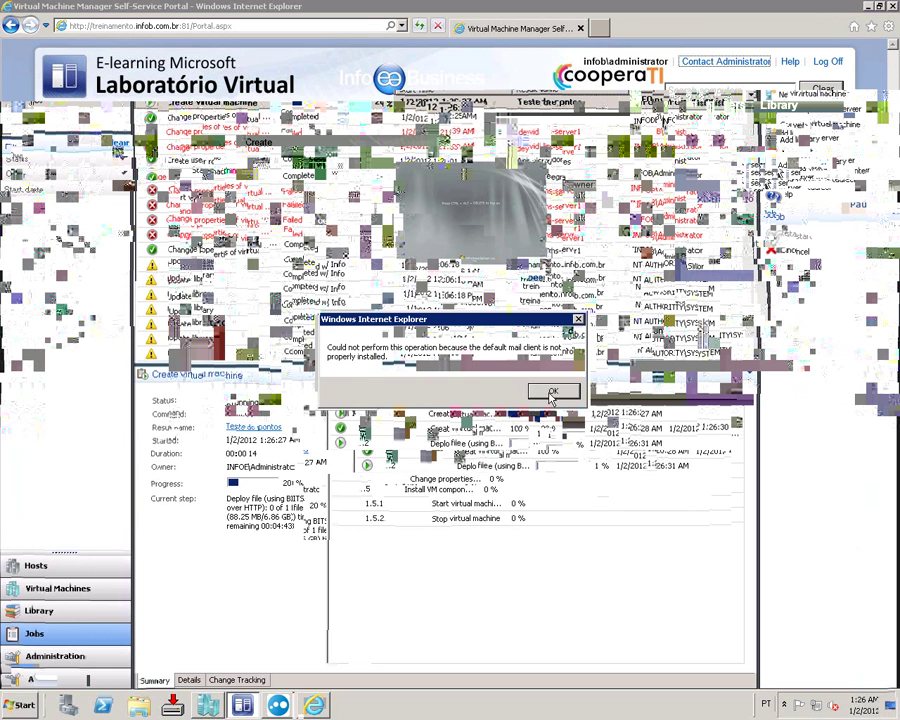
{"action": "left_click", "coordinate": [551, 394]}
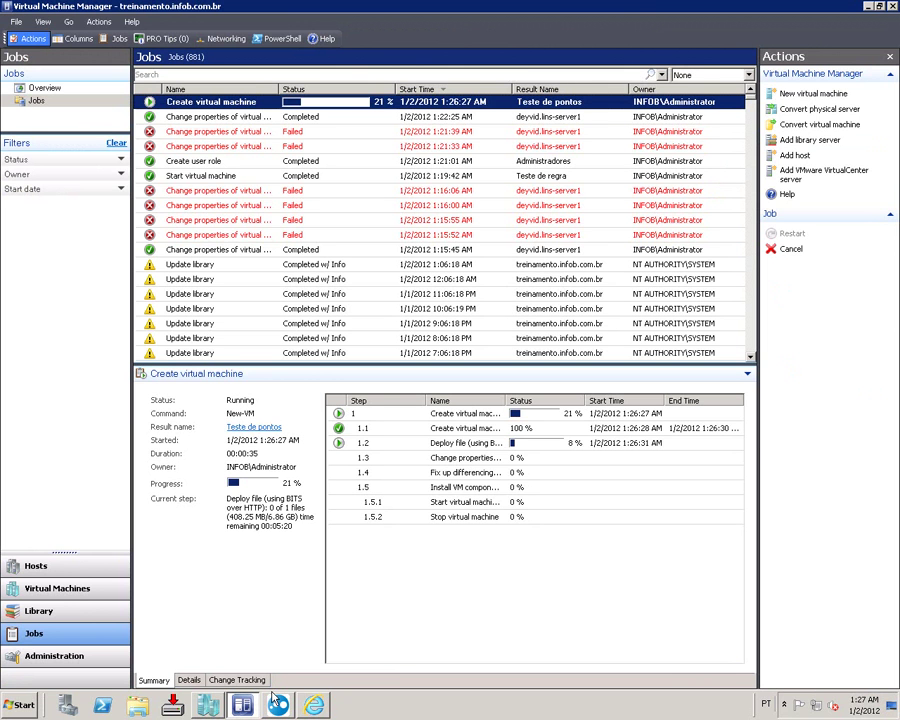
Step: Inspect the library templates, including Criar VM com Windows 2008 R2 SP1, then show Virtual Machines
{"action": "left_click", "coordinate": [40, 612]}
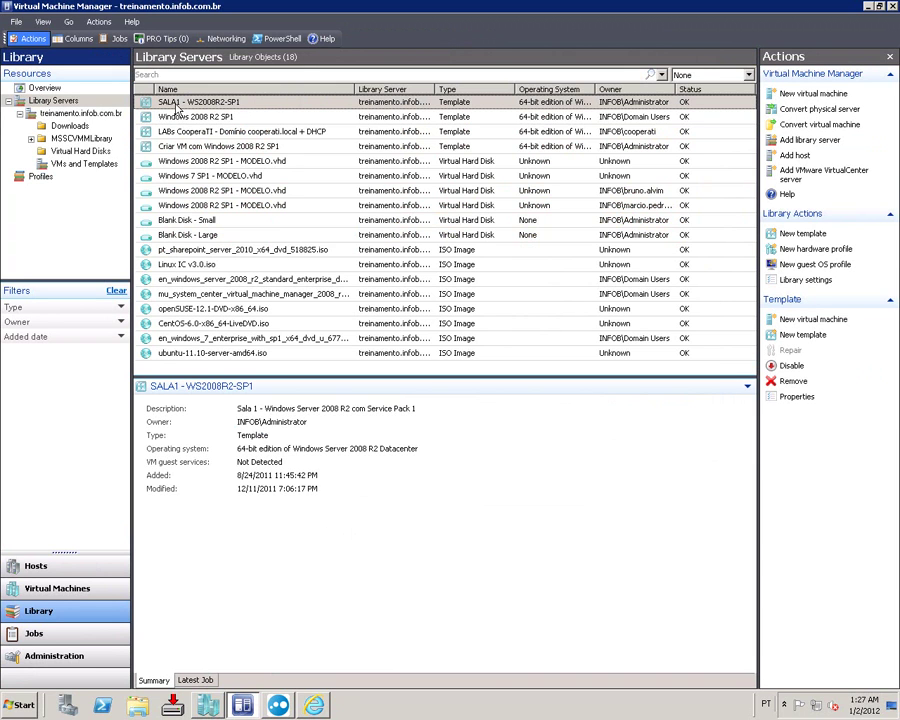
{"action": "left_click", "coordinate": [186, 146]}
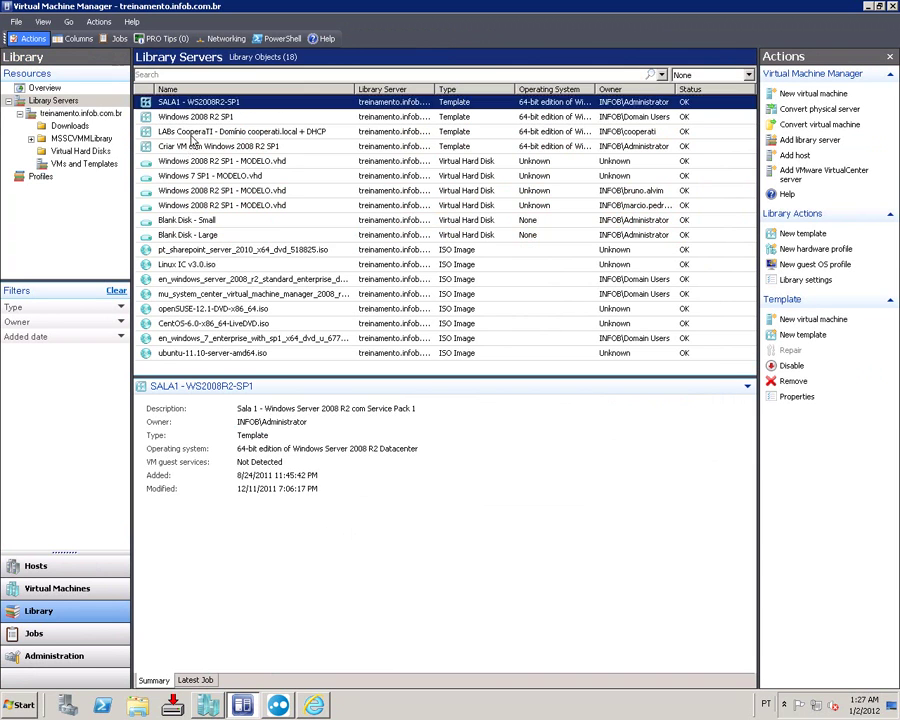
{"action": "left_click", "coordinate": [192, 132]}
{"action": "key", "text": "Up"}
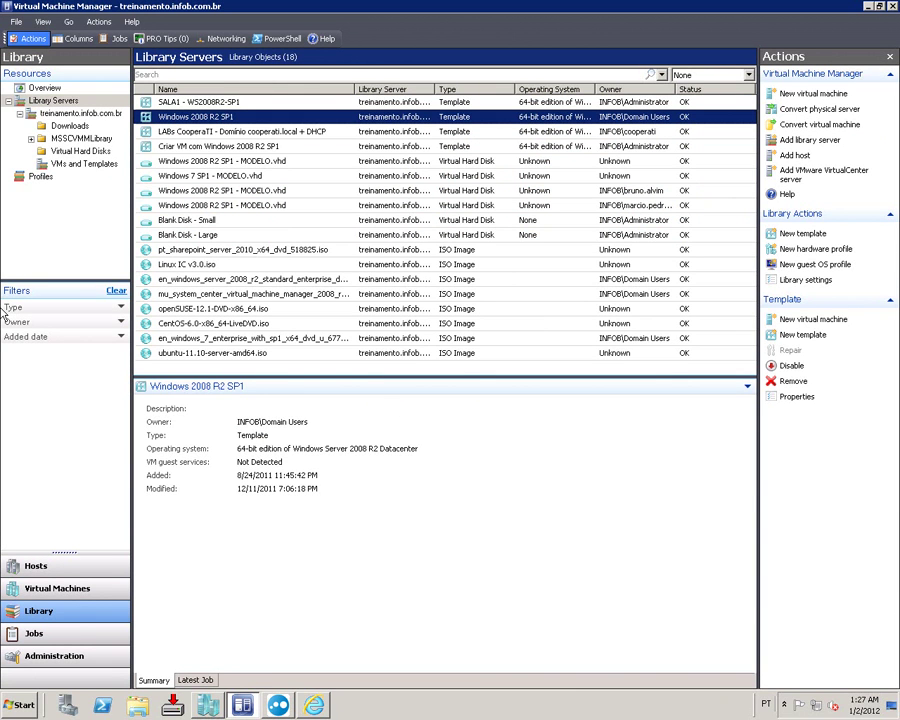
{"action": "left_click", "coordinate": [72, 588]}
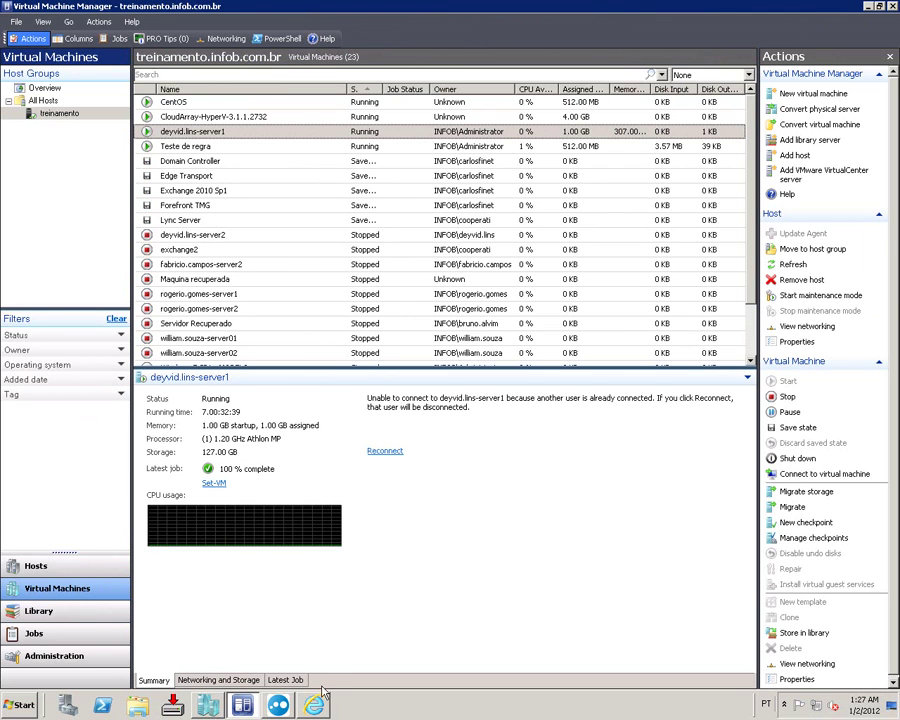
Step: View Teste de pontos in the portal, close the portal, and minimize the browser to the desktop
{"action": "left_click", "coordinate": [314, 706]}
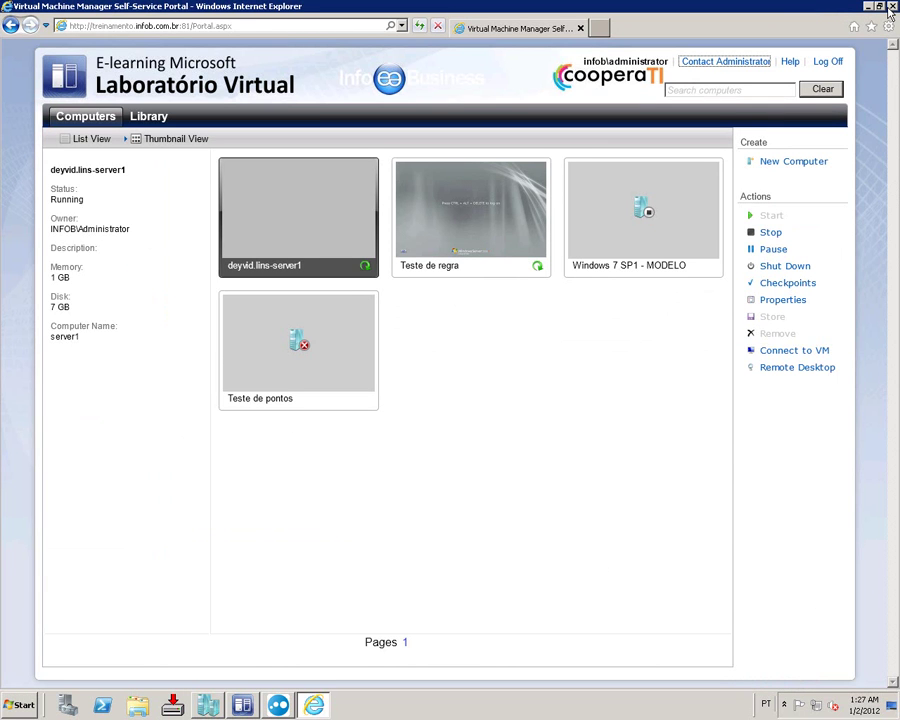
{"action": "left_click", "coordinate": [891, 10]}
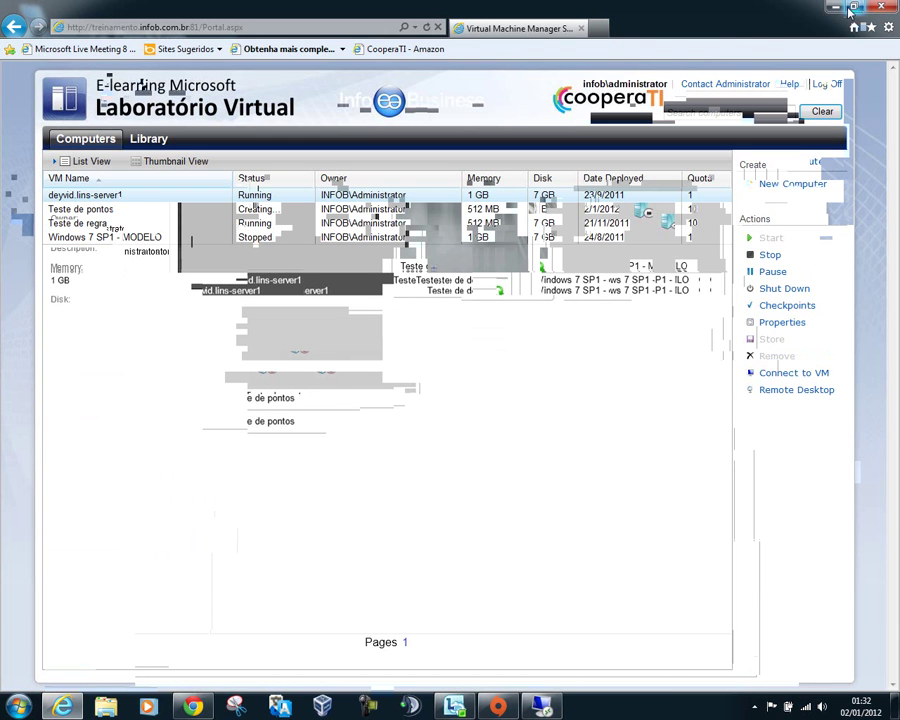
{"action": "left_click", "coordinate": [836, 9]}
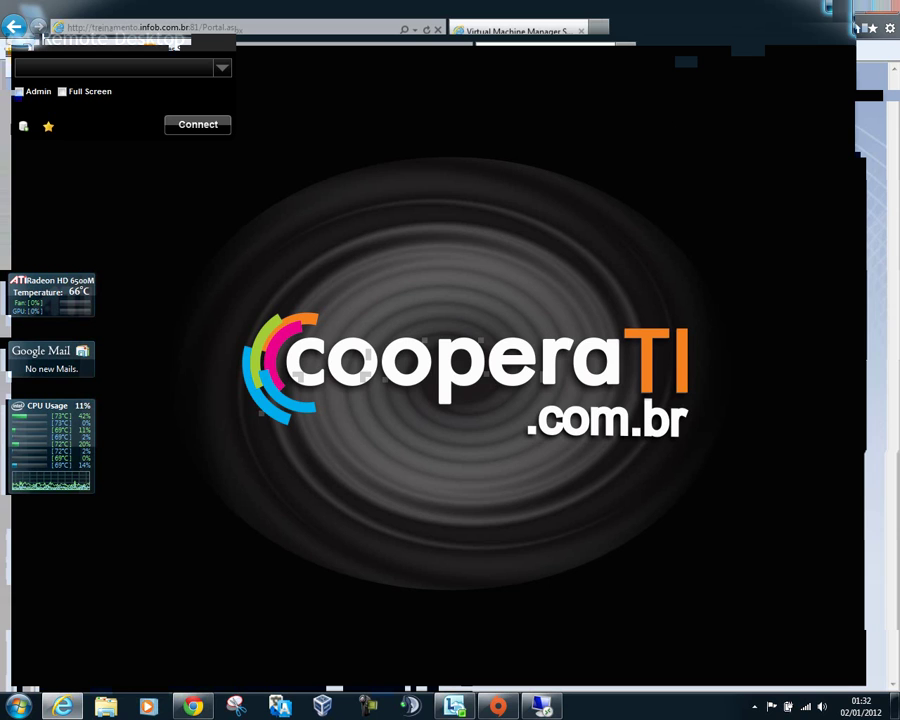